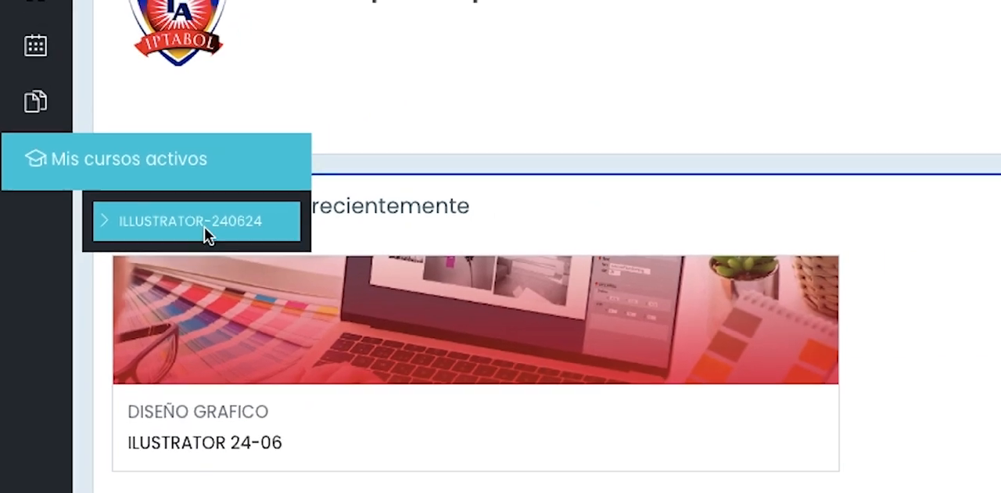
- Open the ILLUSTRATOR-240624 course and turn on its editing mode
{"action": "left_click", "coordinate": [263, 226]}
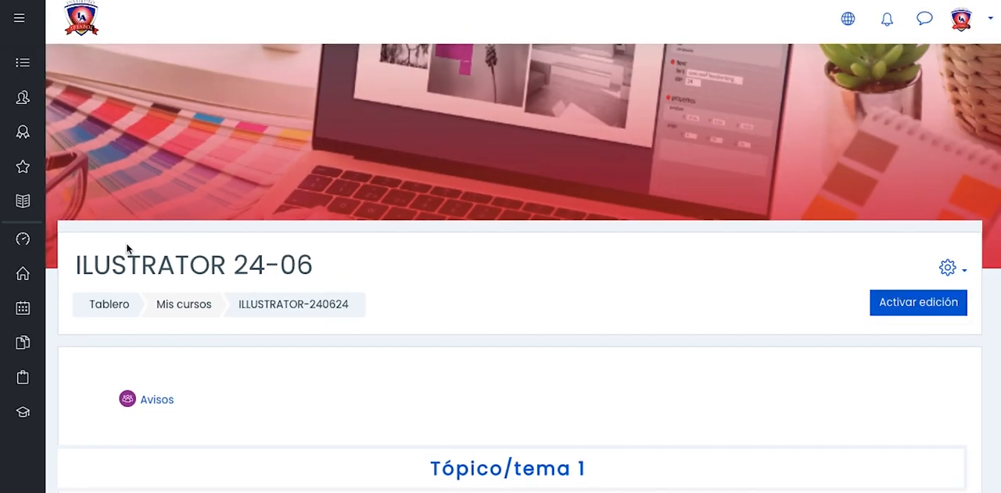
{"action": "scroll", "coordinate": [628, 267], "scroll_direction": "down", "scroll_amount": 4}
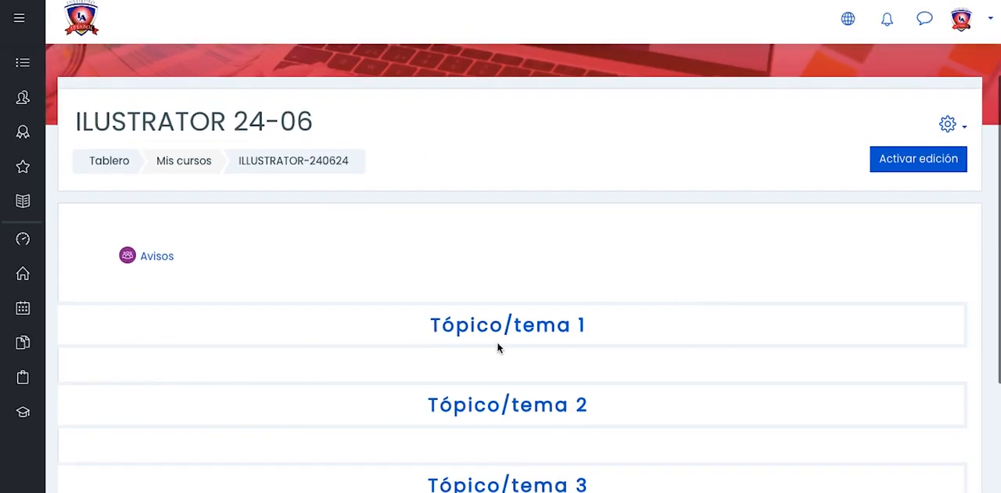
{"action": "scroll", "coordinate": [636, 369], "scroll_direction": "down", "scroll_amount": 2}
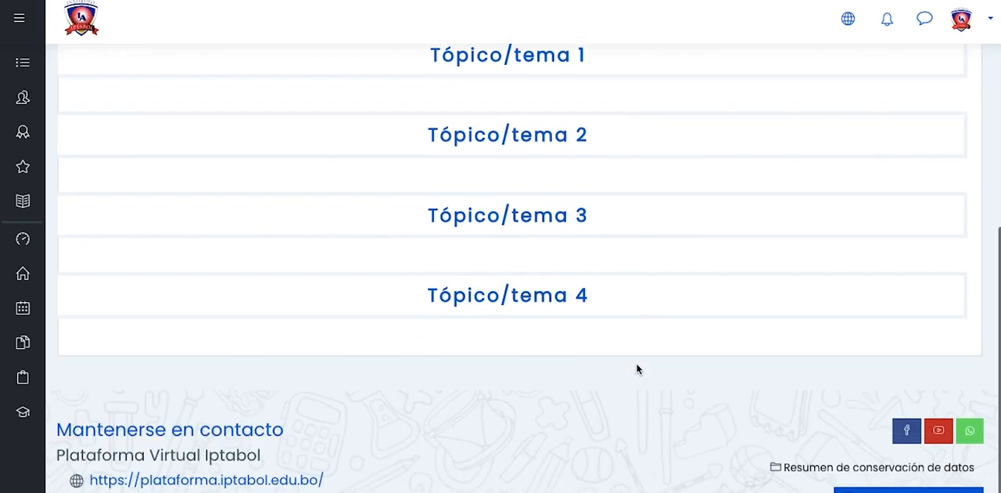
{"action": "scroll", "coordinate": [638, 368], "scroll_direction": "up", "scroll_amount": 3}
{"action": "scroll", "coordinate": [638, 368], "scroll_direction": "up", "scroll_amount": 1}
{"action": "left_click", "coordinate": [937, 179]}
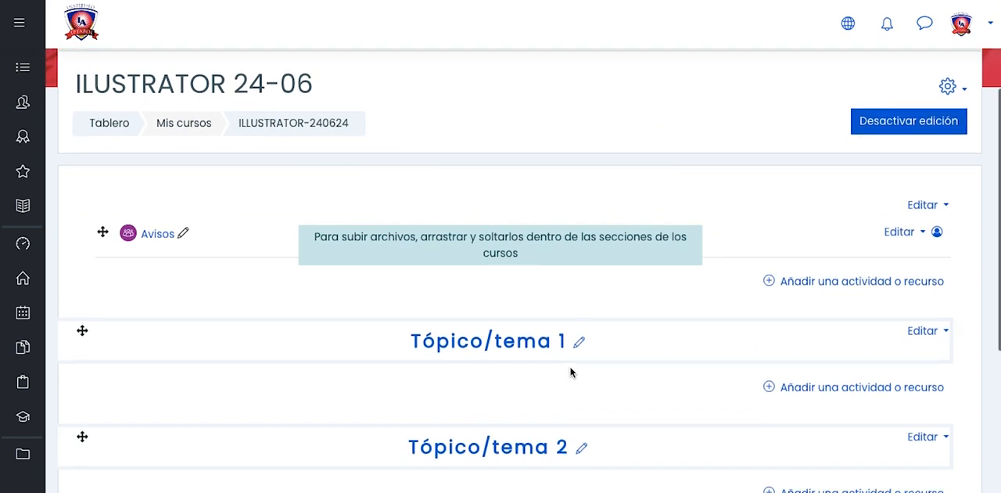
- Rename the course's first topic as "Tema #1 Introducción a Illustrator"
{"action": "scroll", "coordinate": [571, 370], "scroll_direction": "down", "scroll_amount": 2}
{"action": "left_click", "coordinate": [578, 272]}
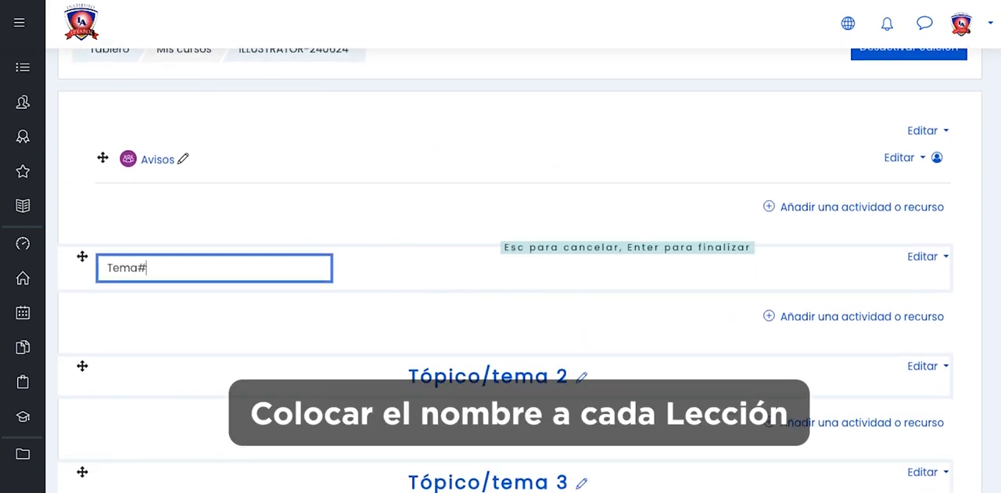
{"action": "type", "text": "Tema #1 Introducción a Illustra"}
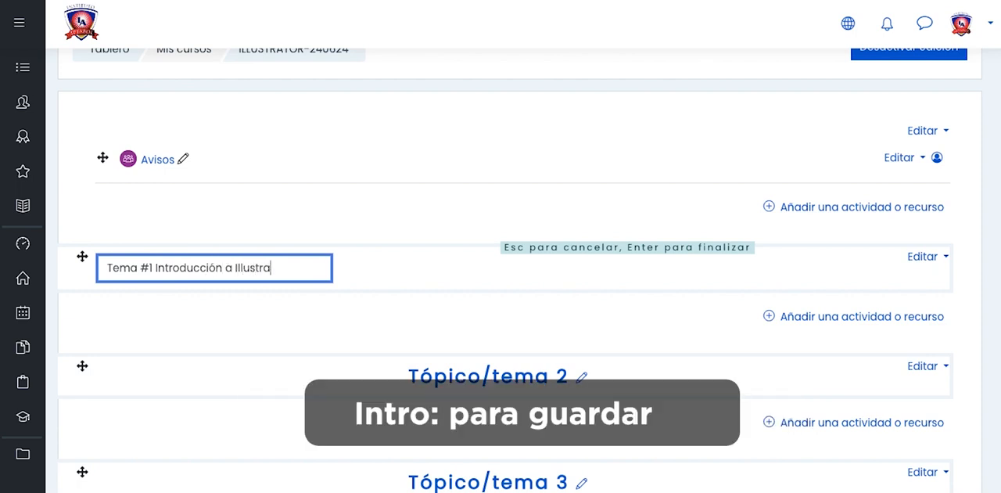
{"action": "key", "text": "Return"}
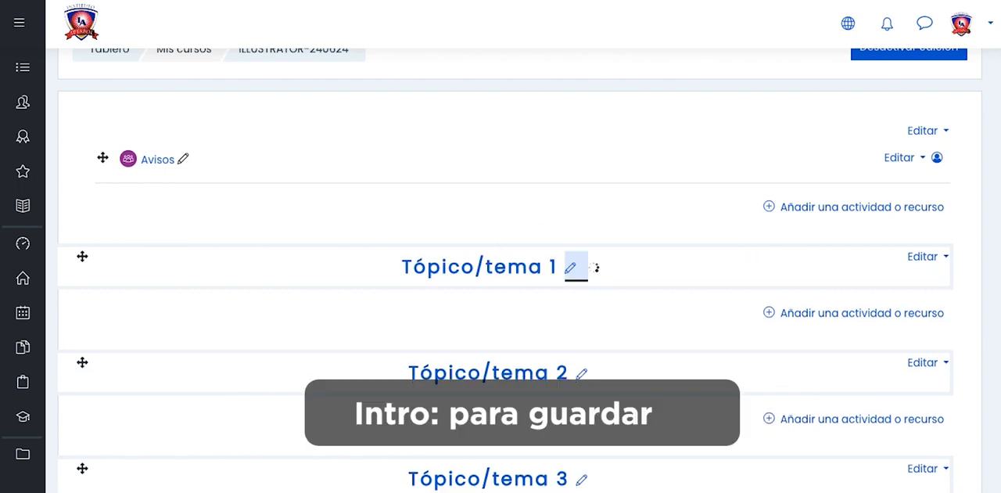
- Rename the second topic as "Tema #2 Formas básicas"
{"action": "scroll", "coordinate": [561, 313], "scroll_direction": "down", "scroll_amount": 2}
{"action": "left_click", "coordinate": [581, 287]}
{"action": "type", "text": "Tema #2 Formas básicas"}
{"action": "key", "text": "Return"}
- Rename the third topic as "Tema #3 Aplicación de colores"
{"action": "left_click", "coordinate": [581, 396]}
{"action": "scroll", "coordinate": [587, 395], "scroll_direction": "down", "scroll_amount": 2}
{"action": "type", "text": "Tema #3"}
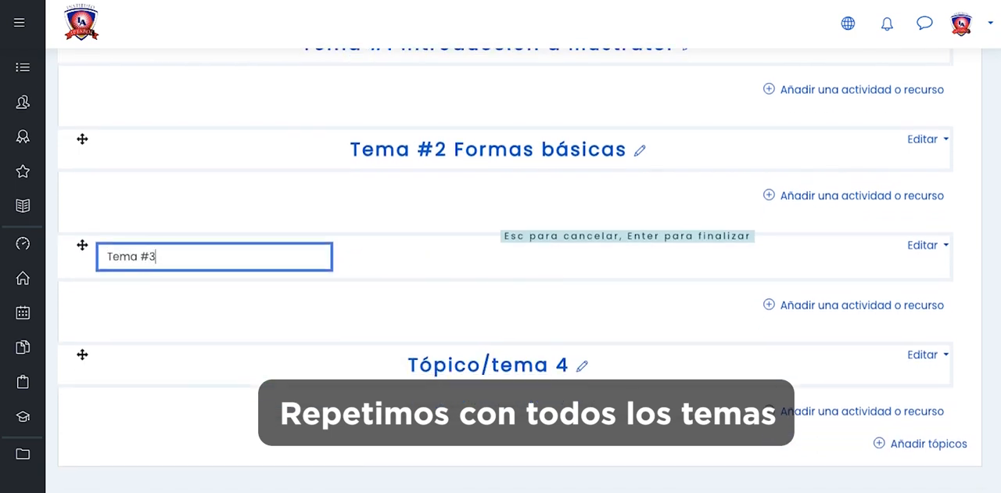
{"action": "type", "text": " Aplicación de colores"}
{"action": "key", "text": "Return"}
- Rename the fourth topic as "Tema #4 Herramientas de edición"
{"action": "left_click", "coordinate": [581, 365]}
{"action": "type", "text": "Tema #4 Herramientas de edición"}
{"action": "scroll", "coordinate": [487, 198], "scroll_direction": "down", "scroll_amount": 2}
{"action": "key", "text": "Return"}
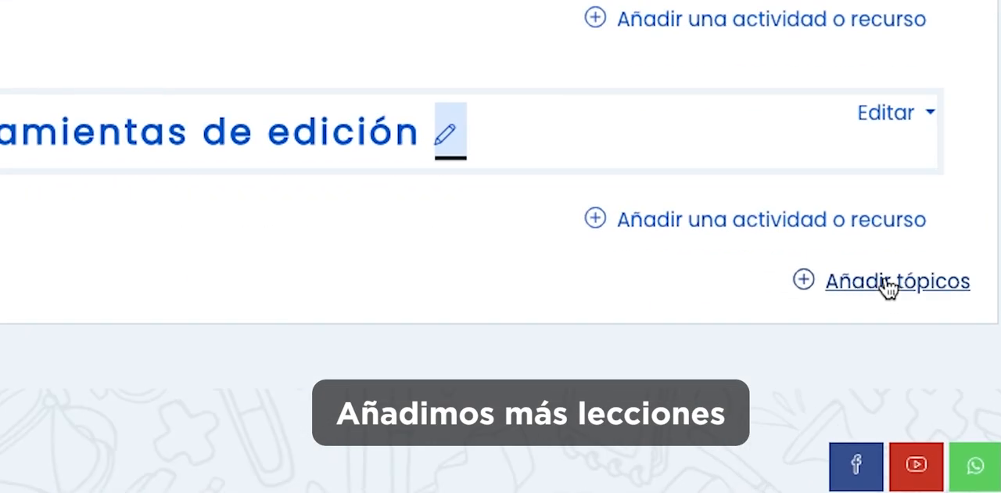
- Add 1 new topic section after Tema #4
{"action": "left_click", "coordinate": [927, 379]}
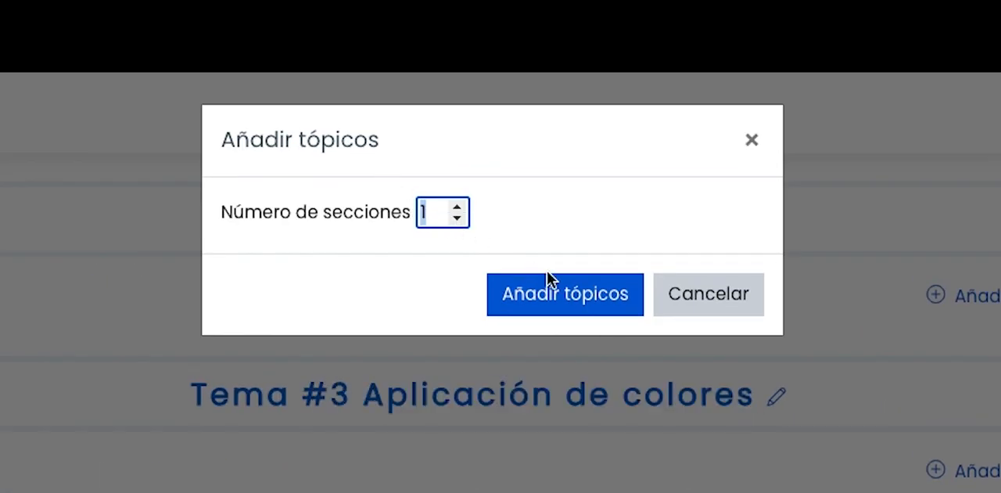
{"action": "left_click", "coordinate": [457, 208]}
{"action": "left_click", "coordinate": [457, 208]}
{"action": "left_click", "coordinate": [458, 220]}
{"action": "left_click", "coordinate": [457, 220]}
{"action": "left_click", "coordinate": [536, 297]}
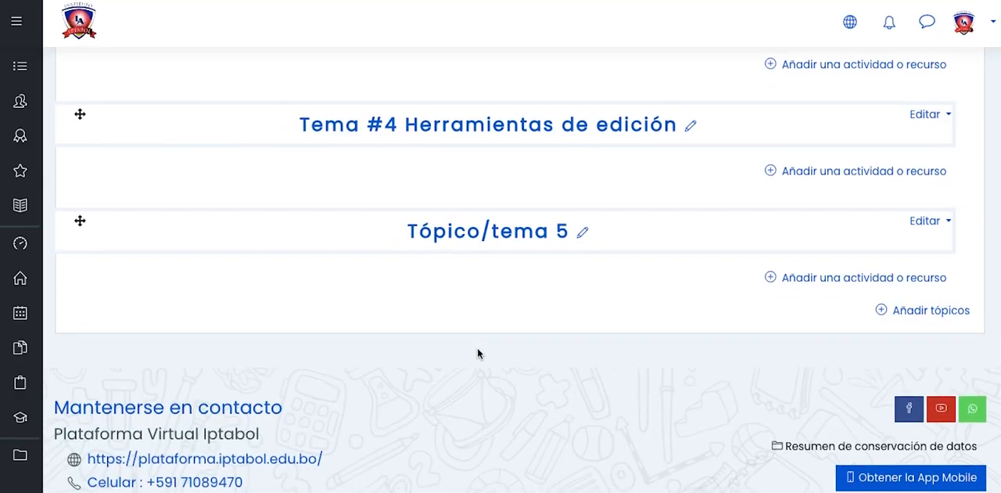
- Rename the fifth topic as "Tema #5 Patrones Avanzados"
{"action": "left_click", "coordinate": [582, 241]}
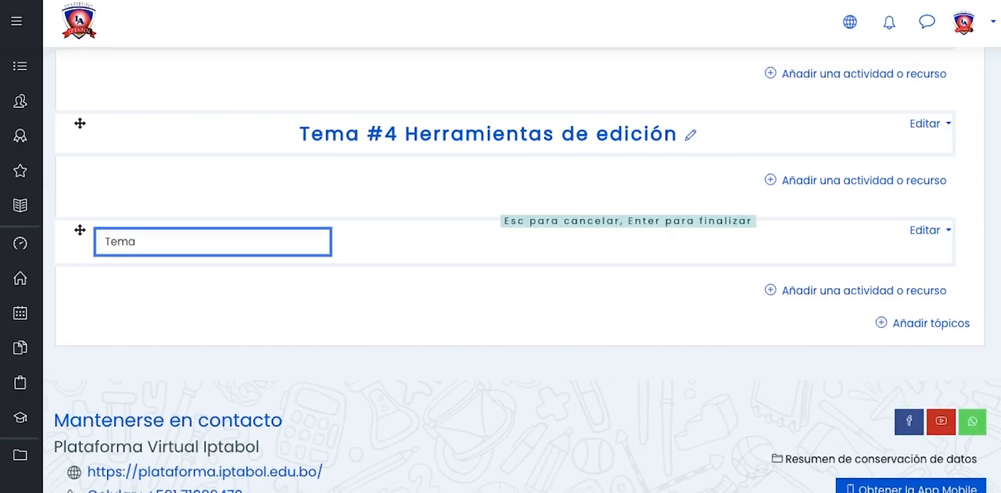
{"action": "type", "text": "#5 Patrones Avanzados"}
{"action": "key", "text": "Return"}
- Add 1 more topic section after Tema #5
{"action": "scroll", "coordinate": [601, 177], "scroll_direction": "up", "scroll_amount": 5}
{"action": "scroll", "coordinate": [601, 177], "scroll_direction": "down", "scroll_amount": 5}
{"action": "left_click", "coordinate": [910, 333]}
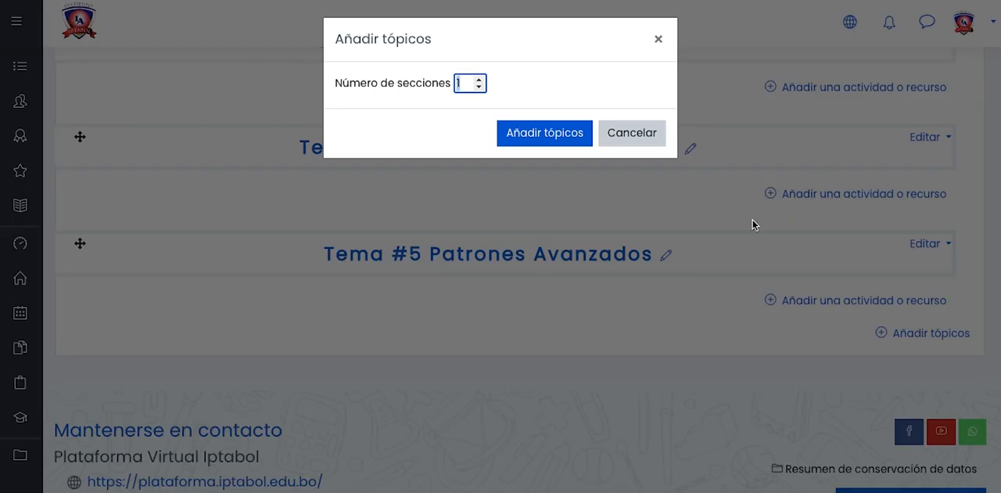
{"action": "left_click", "coordinate": [516, 136]}
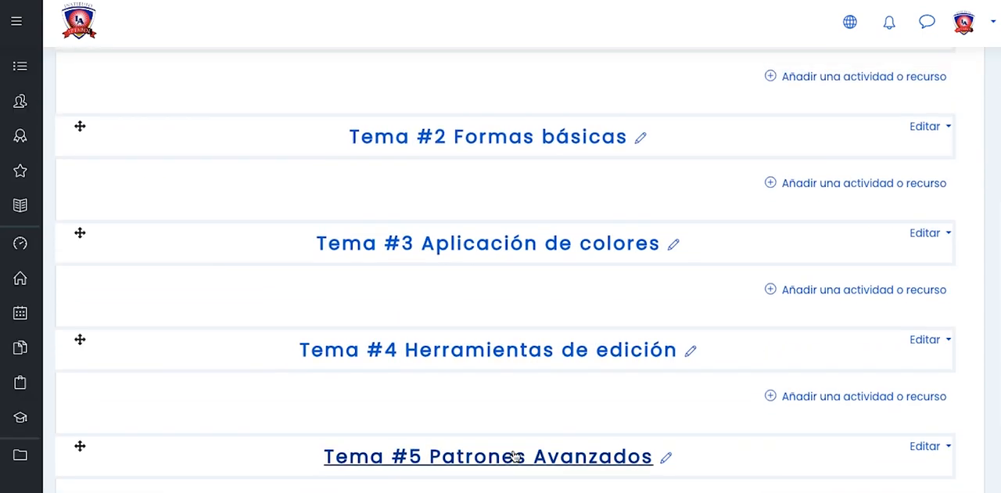
- Rename the sixth topic as "Evaluación final/ Proyecto final"
{"action": "scroll", "coordinate": [516, 456], "scroll_direction": "down", "scroll_amount": 2}
{"action": "left_click", "coordinate": [578, 391]}
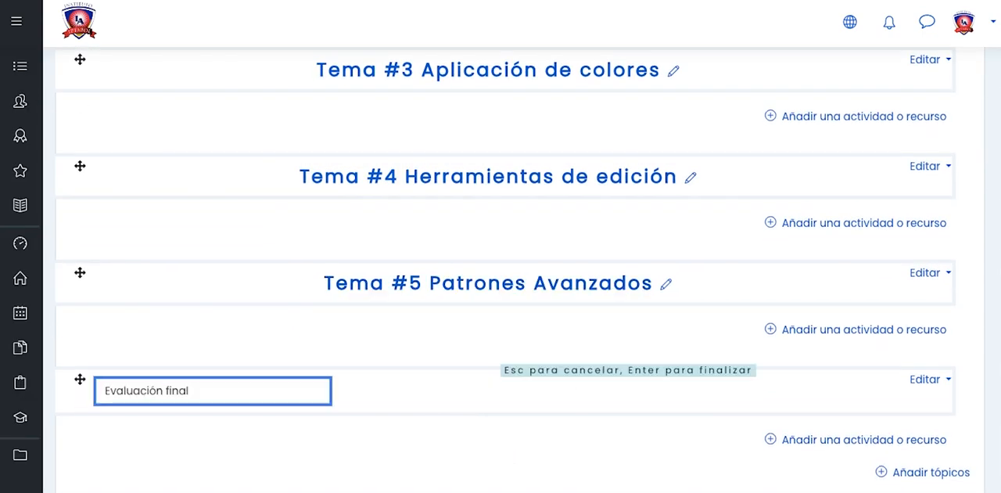
{"action": "type", "text": "Evaluación final/ Proyecto final"}
{"action": "key", "text": "Return"}
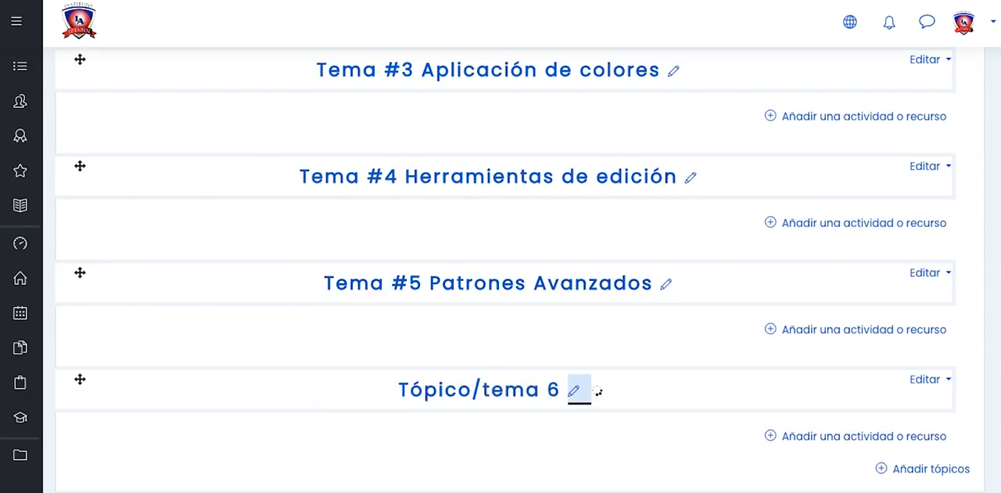
- Add a Lección activity to the Tema #1 Introducción a Illustrator section
{"action": "scroll", "coordinate": [678, 335], "scroll_direction": "up", "scroll_amount": 5}
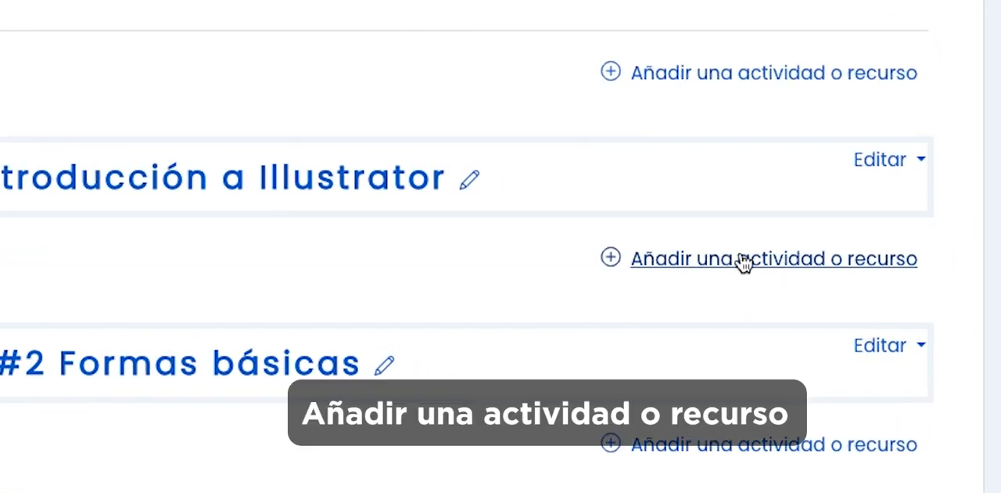
{"action": "left_click", "coordinate": [733, 263]}
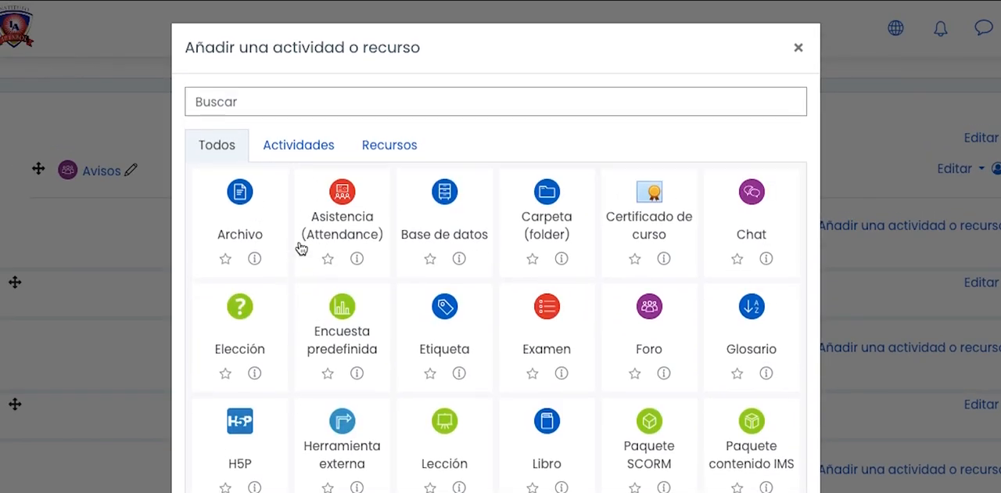
{"action": "left_click", "coordinate": [295, 149]}
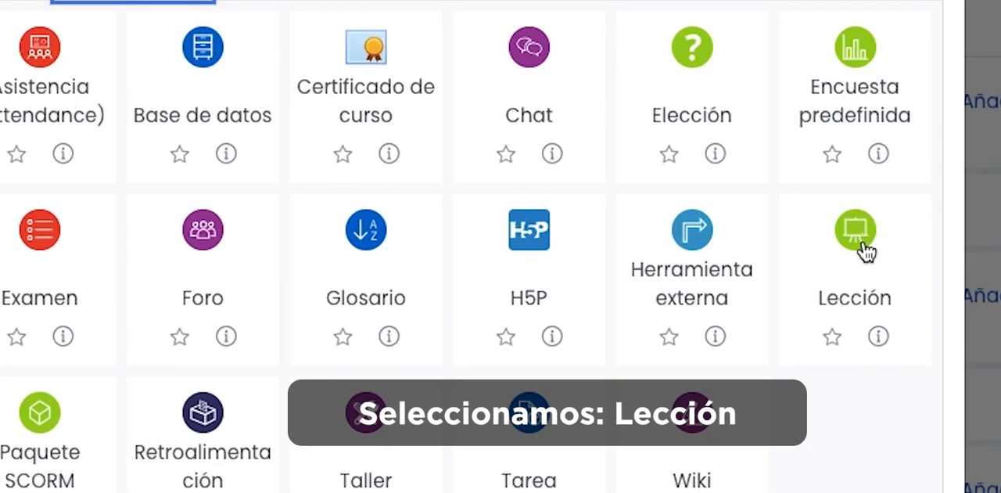
{"action": "left_click", "coordinate": [852, 288]}
- Name the new lesson "Introducción a Illustrator"
{"action": "left_click", "coordinate": [363, 312]}
{"action": "type", "text": "Introducción"}
{"action": "type", "text": "a"}
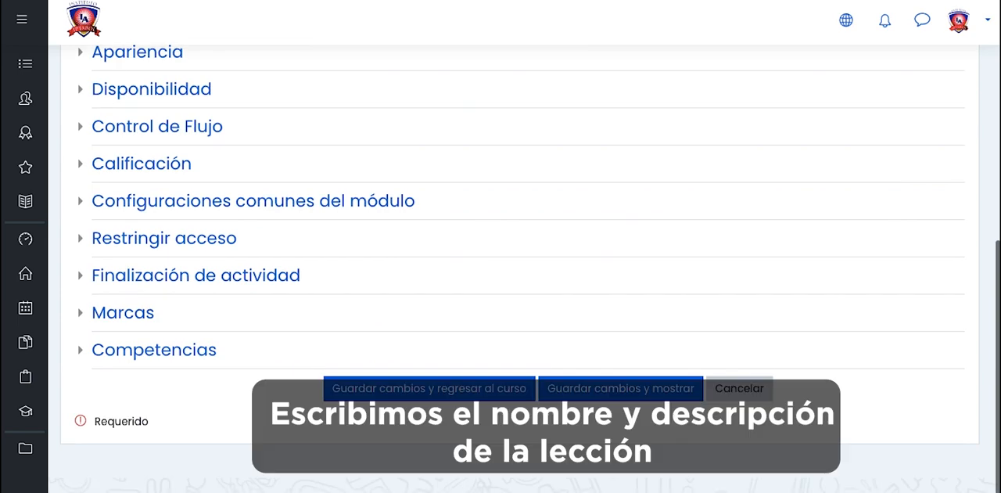
{"action": "scroll", "coordinate": [501, 234], "scroll_direction": "up", "scroll_amount": 10}
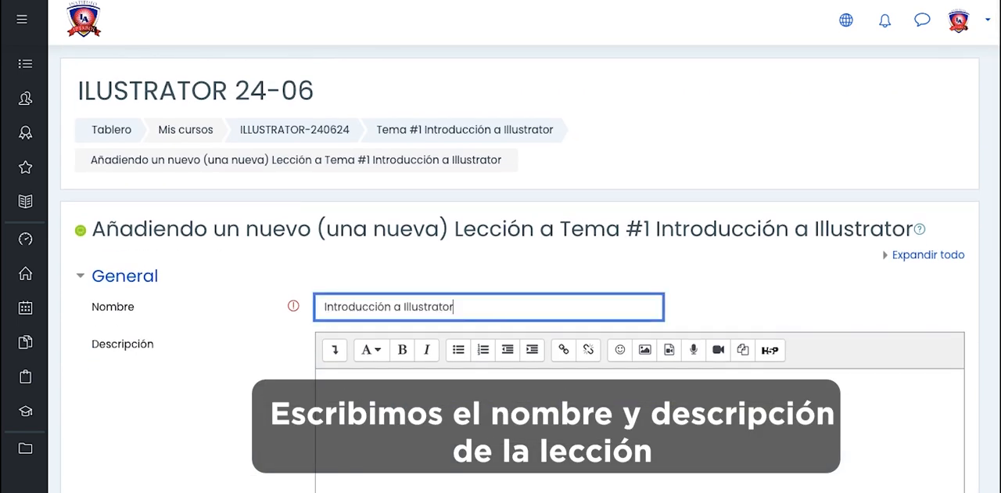
- Enter the description "Veremos todo sobre la introducción al Software de Illustrator." and enable showing it on the course page
{"action": "scroll", "coordinate": [409, 304], "scroll_direction": "down", "scroll_amount": 1}
{"action": "left_click", "coordinate": [375, 328]}
{"action": "scroll", "coordinate": [375, 328], "scroll_direction": "down", "scroll_amount": 1}
{"action": "type", "text": "Veremos todo sobre la introducción al Software de Illustrator."}
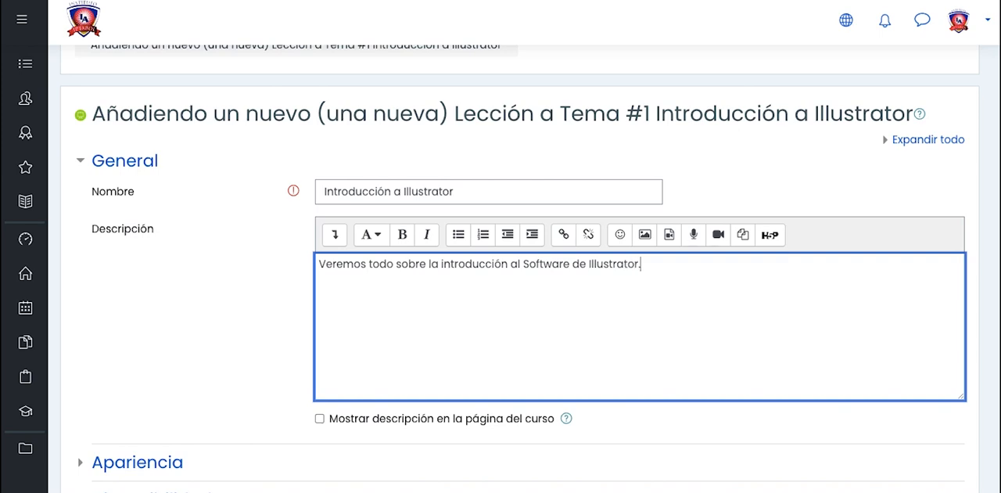
{"action": "scroll", "coordinate": [501, 313], "scroll_direction": "down", "scroll_amount": 2}
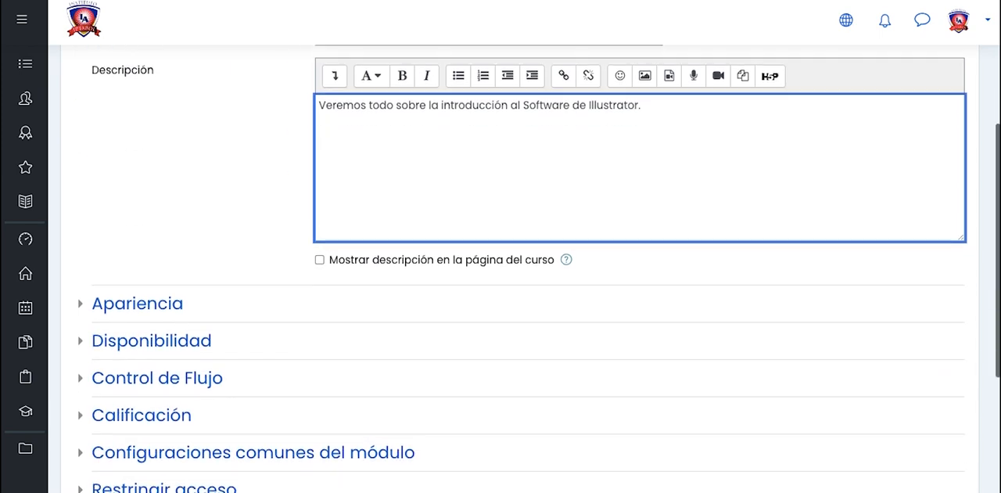
{"action": "left_click", "coordinate": [316, 260]}
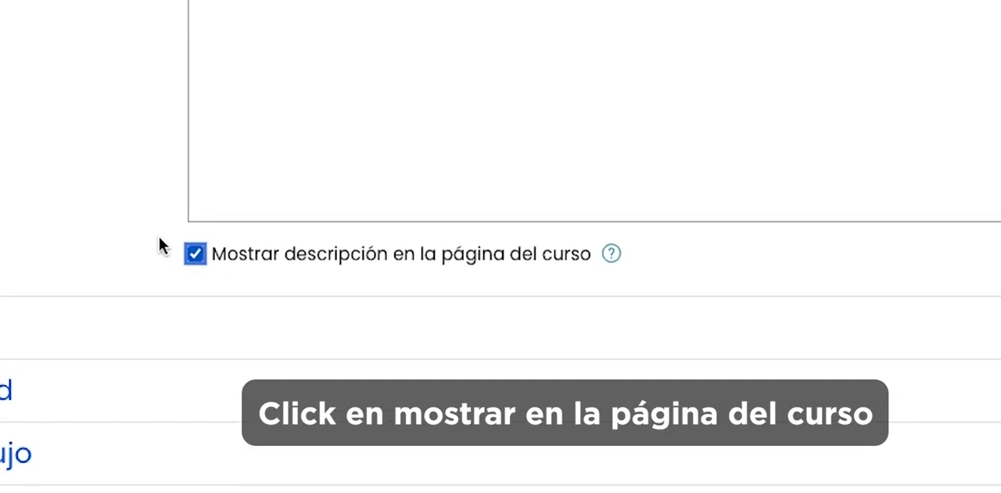
- In the lesson's appearance settings, set both the progress bar and the menu display to Sí
{"action": "scroll", "coordinate": [149, 258], "scroll_direction": "down", "scroll_amount": 1}
{"action": "left_click", "coordinate": [76, 261]}
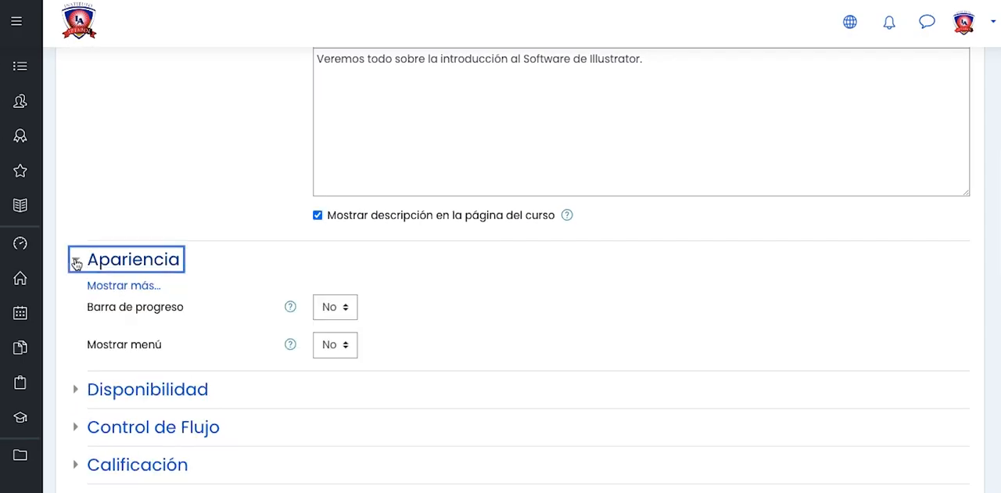
{"action": "scroll", "coordinate": [293, 279], "scroll_direction": "down", "scroll_amount": 1}
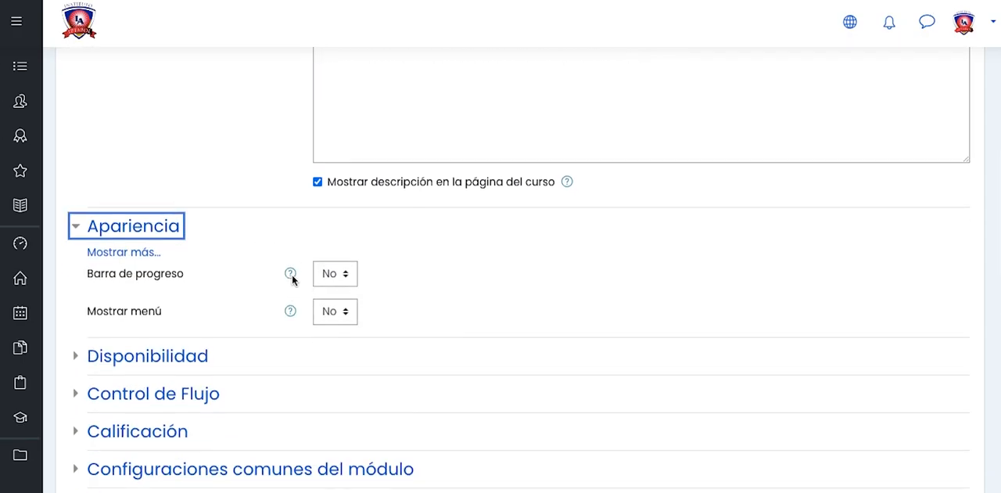
{"action": "left_click", "coordinate": [338, 259]}
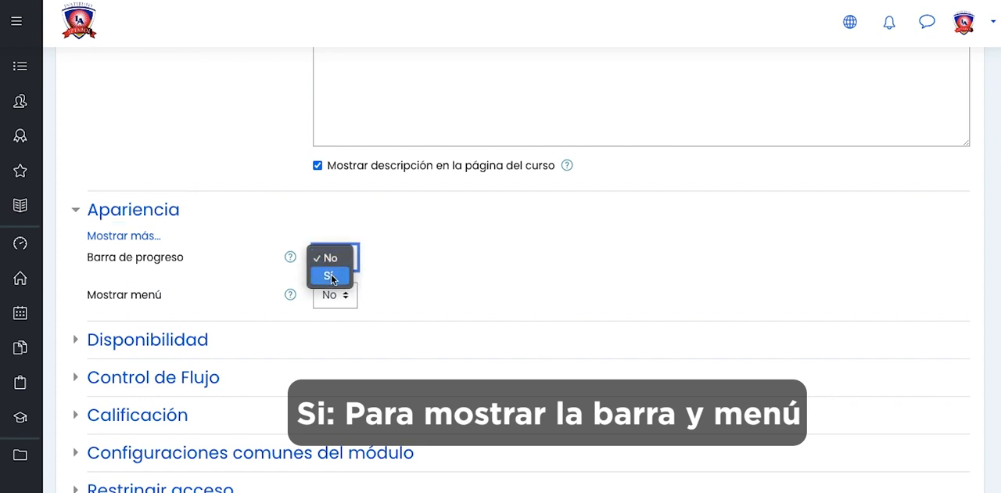
{"action": "left_click", "coordinate": [331, 276]}
{"action": "left_click", "coordinate": [350, 296]}
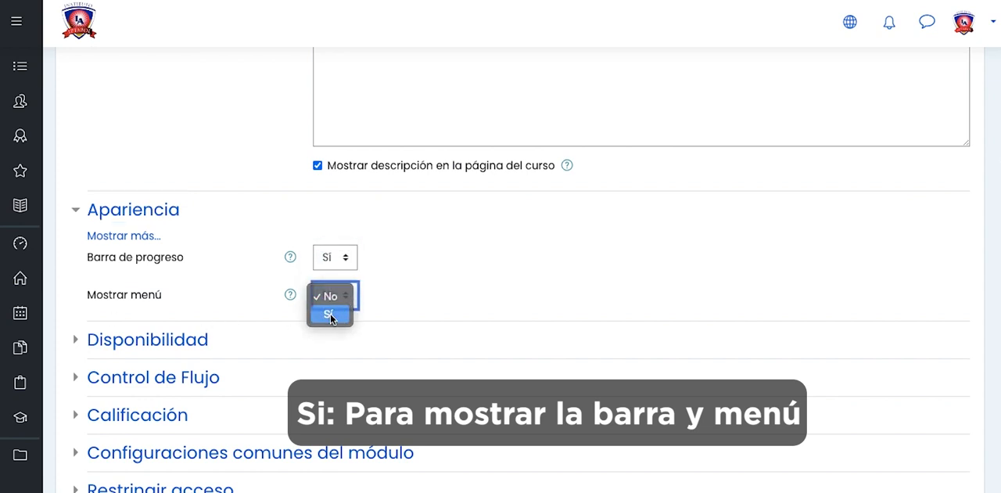
{"action": "left_click", "coordinate": [330, 313]}
- Enable the "Disponible a partir de" date in the lesson's availability settings, with no deadline
{"action": "left_click", "coordinate": [75, 341]}
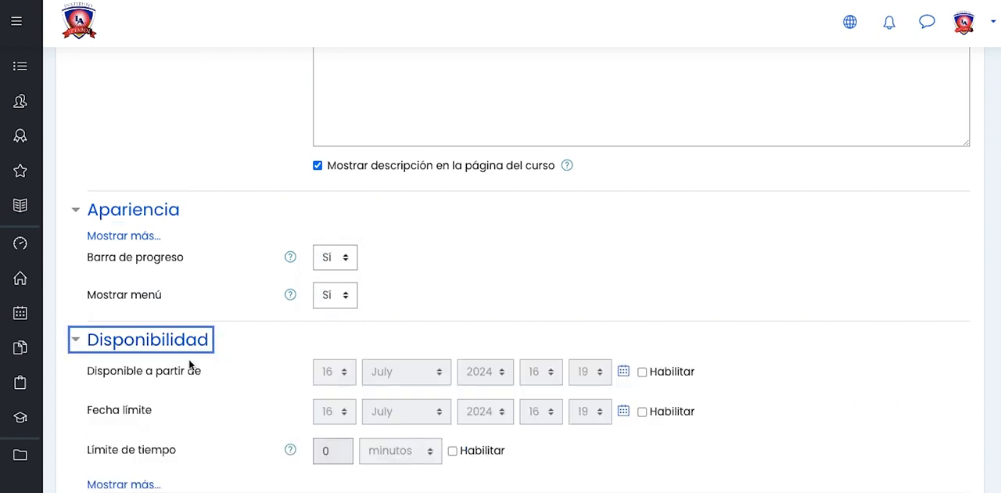
{"action": "scroll", "coordinate": [250, 354], "scroll_direction": "down", "scroll_amount": 3}
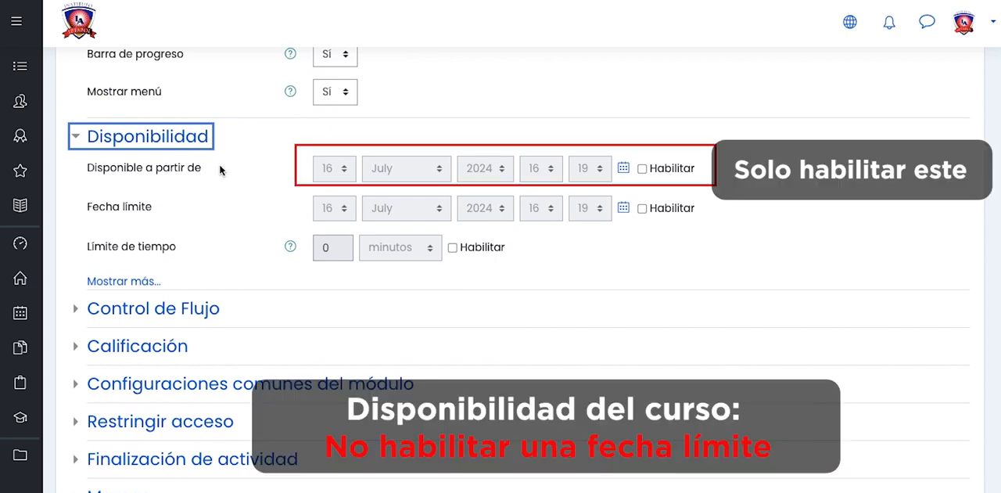
{"action": "left_click", "coordinate": [641, 168]}
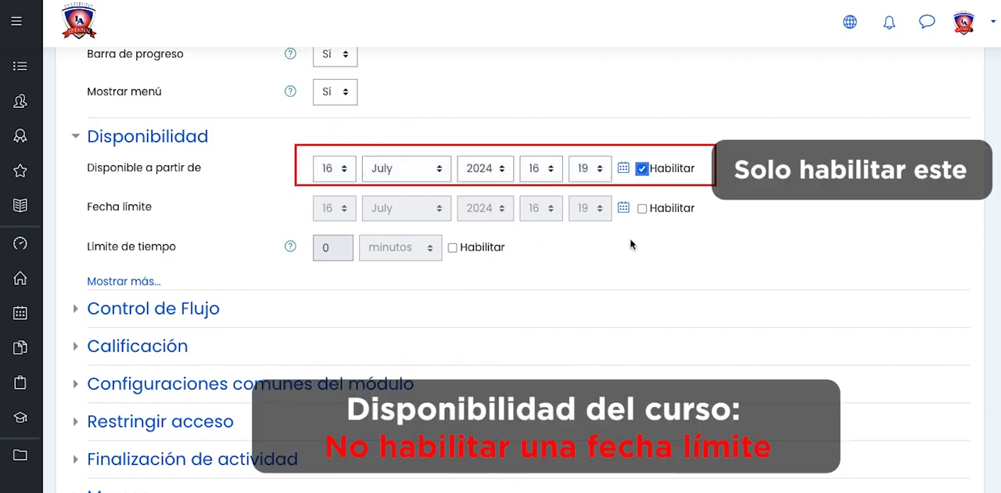
{"action": "left_click", "coordinate": [642, 208]}
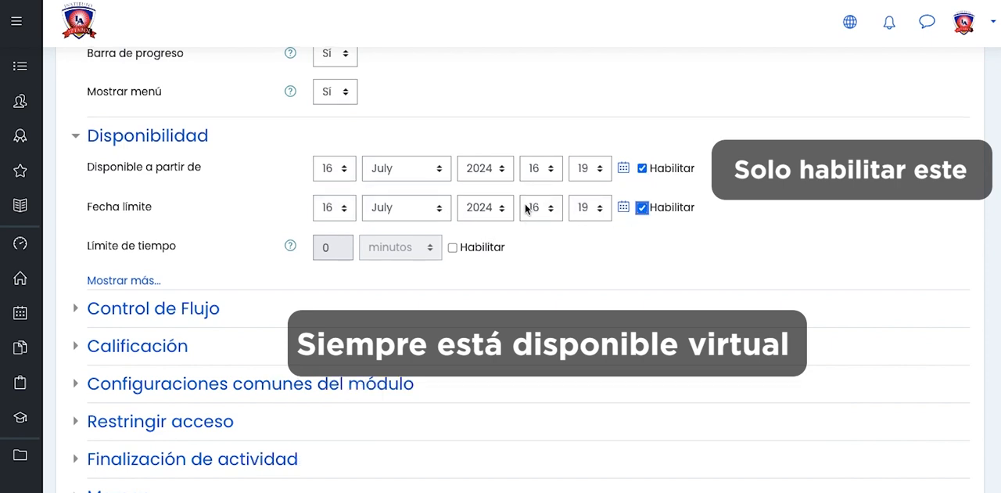
{"action": "left_click", "coordinate": [642, 208]}
- Expand the lesson's Control de Flujo settings and review the student review and attempt options
{"action": "scroll", "coordinate": [250, 282], "scroll_direction": "down", "scroll_amount": 3}
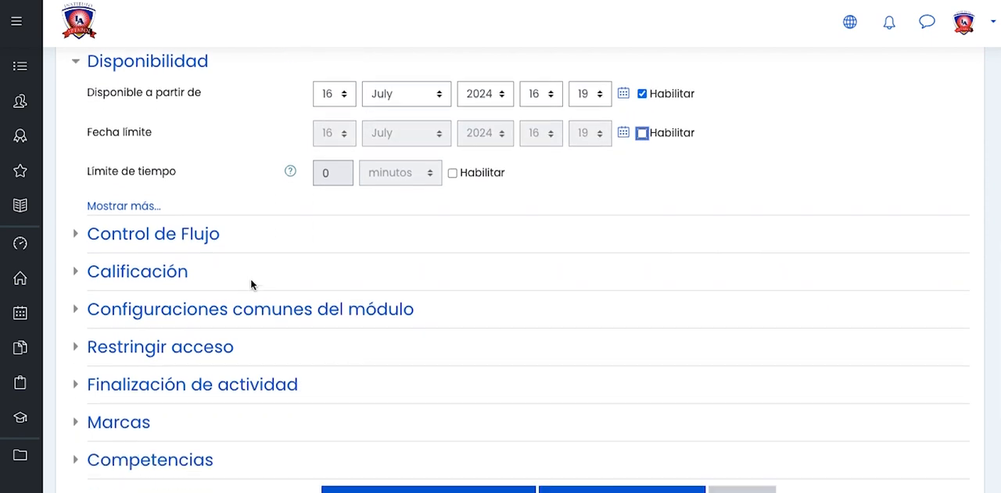
{"action": "left_click", "coordinate": [78, 202]}
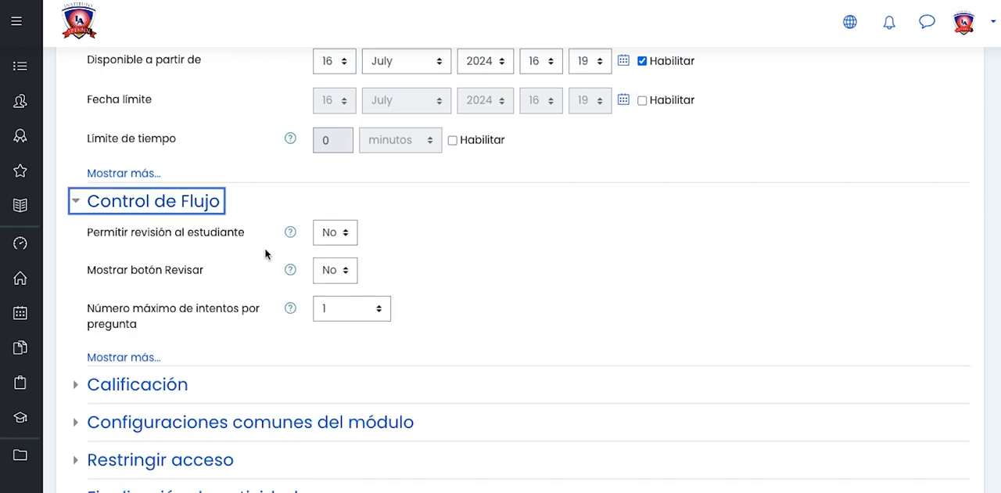
{"action": "scroll", "coordinate": [195, 305], "scroll_direction": "down", "scroll_amount": 3}
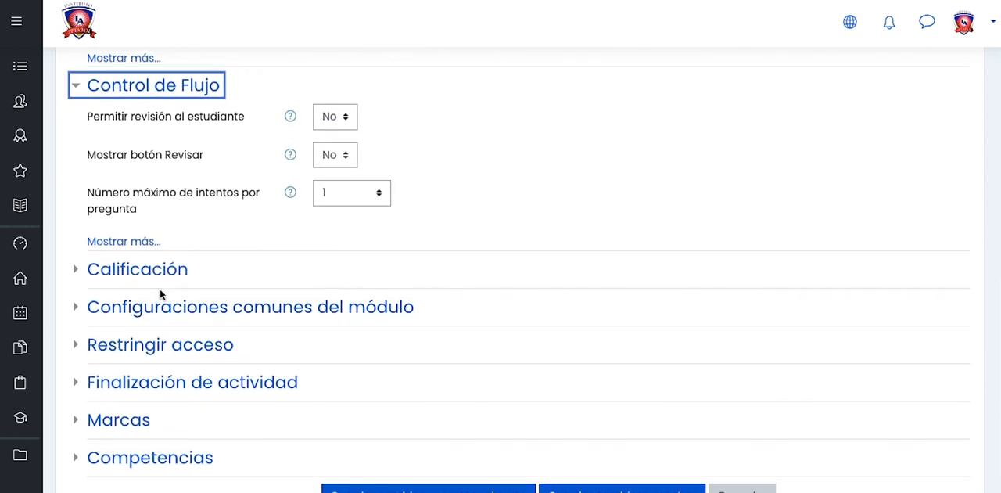
- Set the lesson's grade type to Ninguna in the Calificación settings
{"action": "left_click", "coordinate": [79, 271]}
{"action": "scroll", "coordinate": [337, 249], "scroll_direction": "down", "scroll_amount": 3}
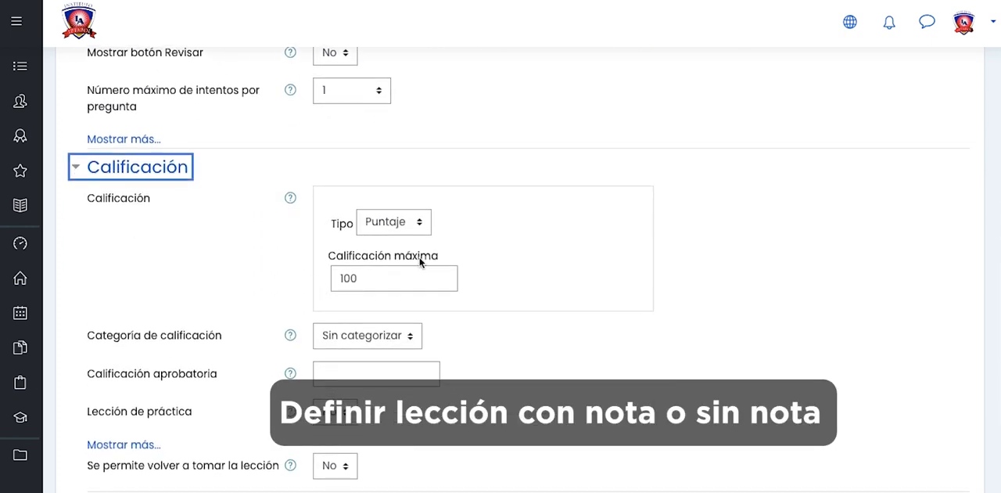
{"action": "left_click", "coordinate": [421, 226]}
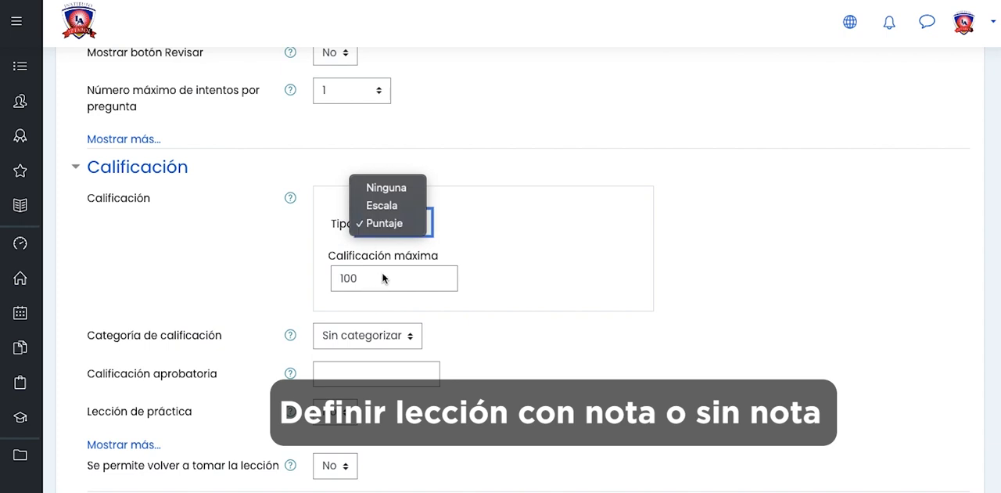
{"action": "left_click", "coordinate": [386, 187]}
{"action": "scroll", "coordinate": [223, 288], "scroll_direction": "down", "scroll_amount": 2}
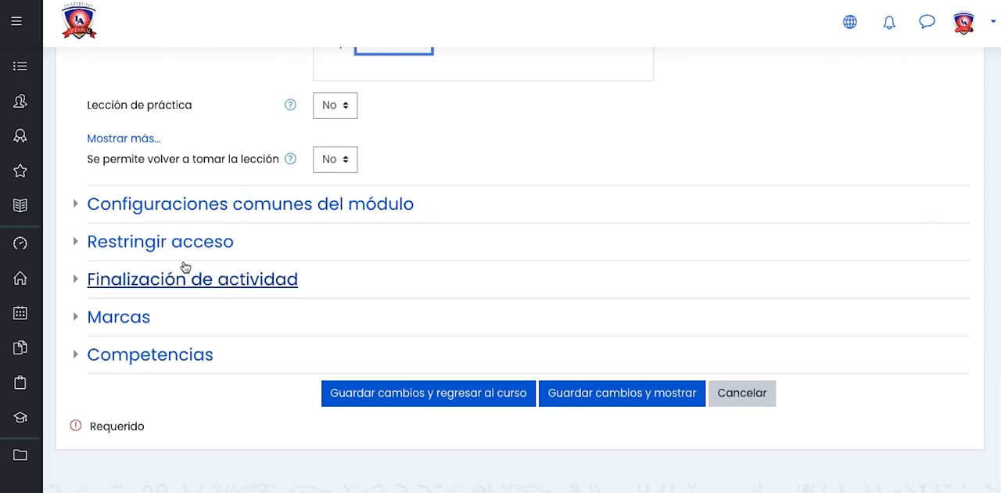
- Set the lesson's Disponibilidad to "Mostrar en página del curso" in the common module settings
{"action": "left_click", "coordinate": [73, 208]}
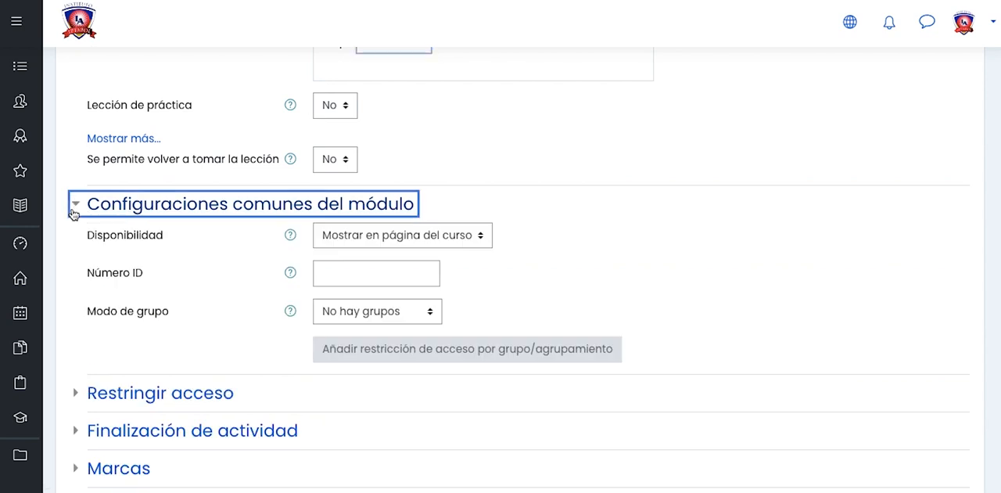
{"action": "left_click", "coordinate": [369, 241]}
{"action": "left_click", "coordinate": [368, 236]}
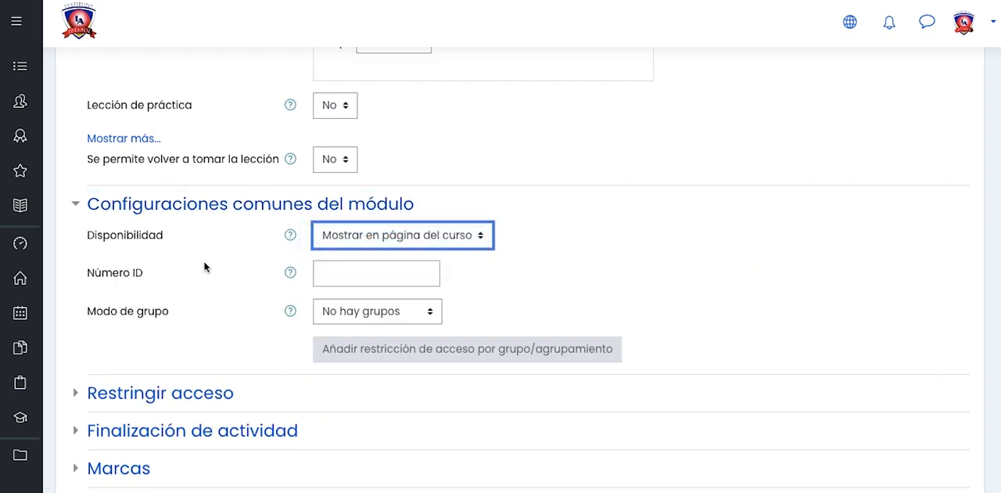
{"action": "scroll", "coordinate": [203, 266], "scroll_direction": "down", "scroll_amount": 2}
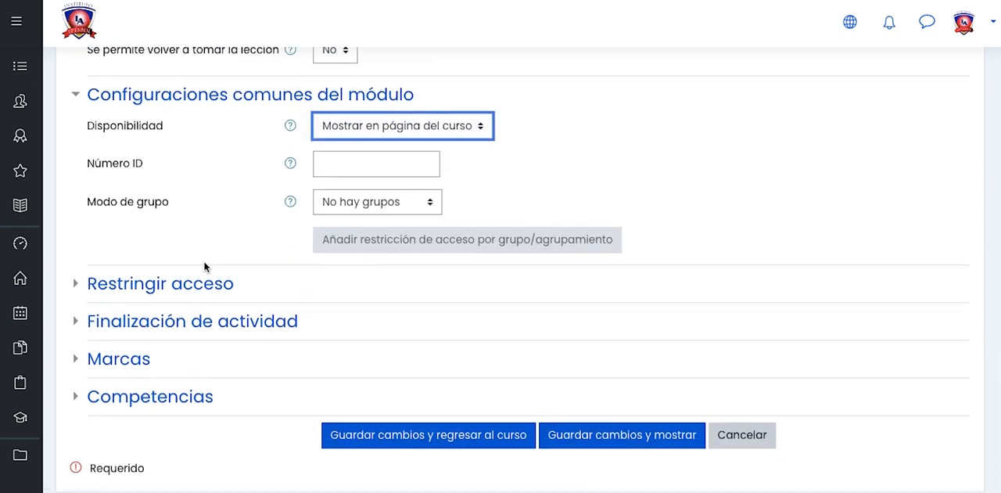
- Review the lesson's access restriction and activity completion settings, and save the lesson and display it
{"action": "left_click", "coordinate": [78, 286]}
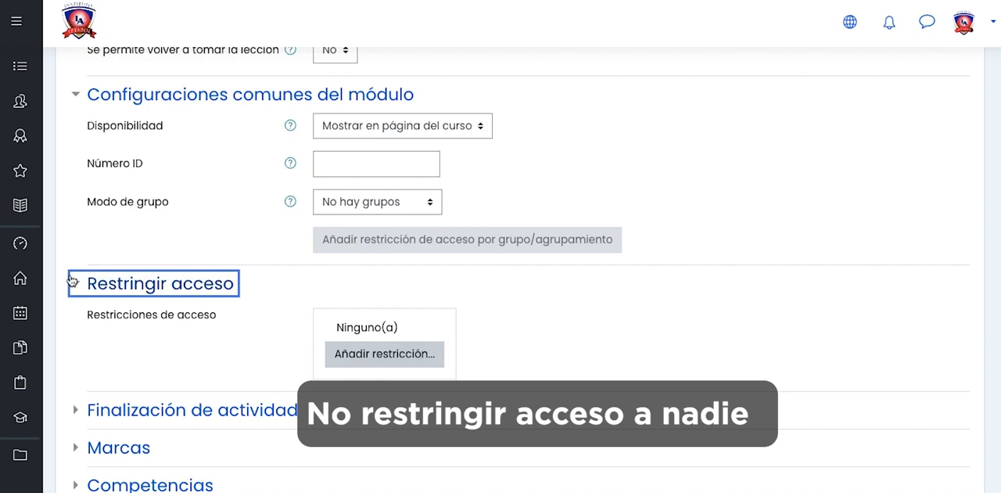
{"action": "left_click", "coordinate": [73, 282]}
{"action": "left_click", "coordinate": [74, 321]}
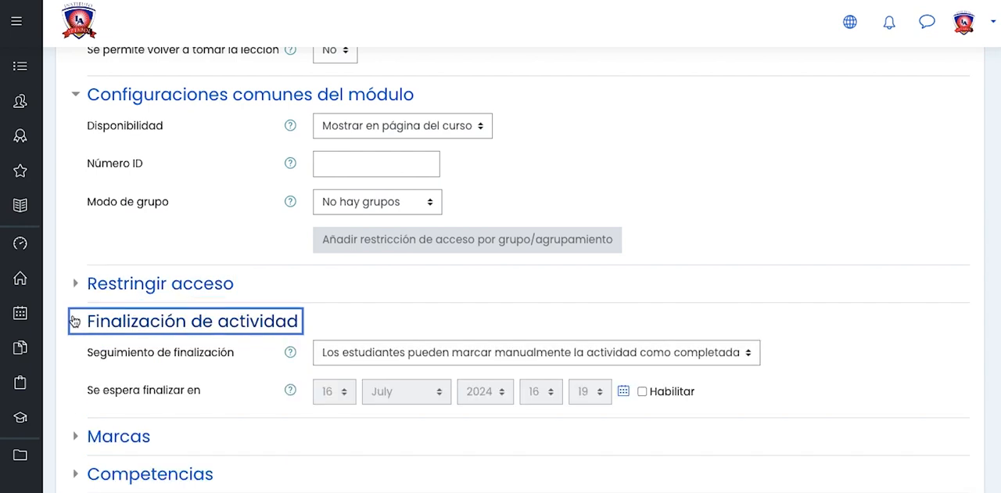
{"action": "left_click", "coordinate": [74, 321]}
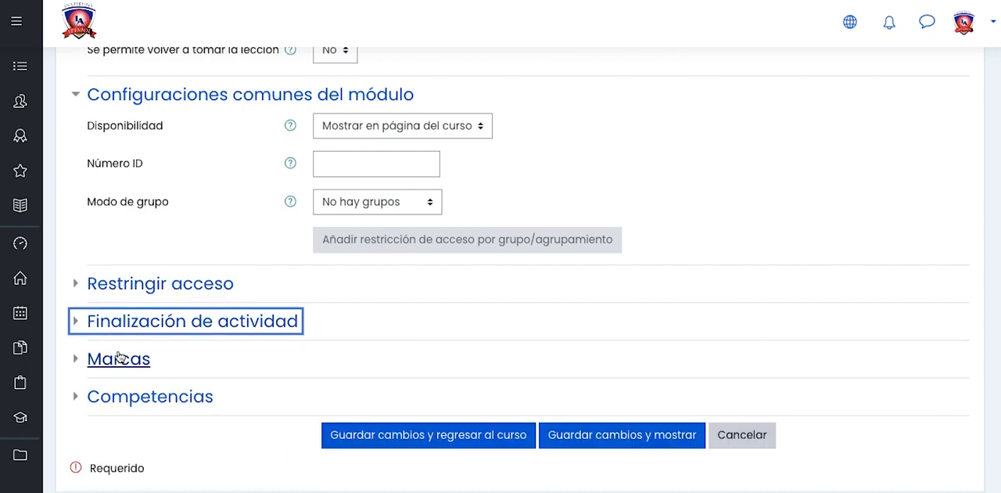
{"action": "scroll", "coordinate": [418, 375], "scroll_direction": "down", "scroll_amount": 2}
{"action": "left_click", "coordinate": [580, 345]}
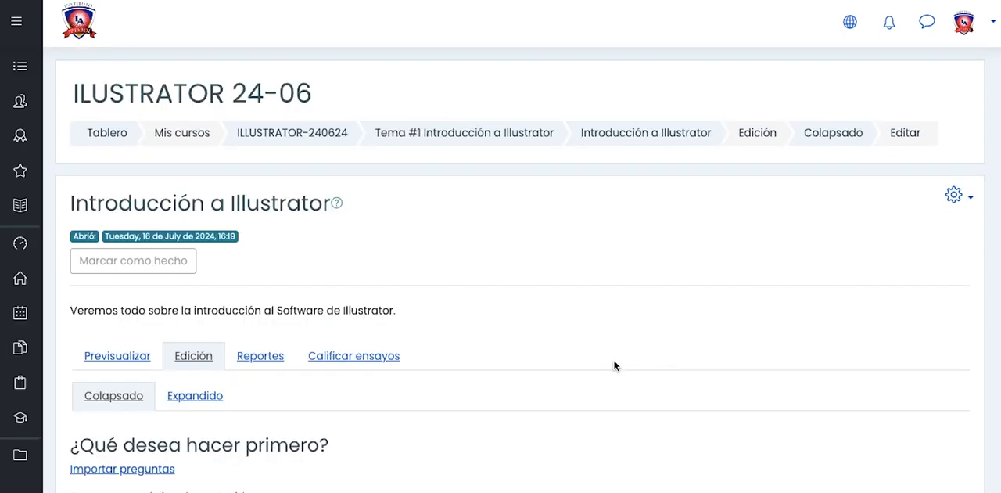
- Add a content page to the lesson with the title "Qué es Adobe Illustrator"
{"action": "scroll", "coordinate": [337, 367], "scroll_direction": "down", "scroll_amount": 2}
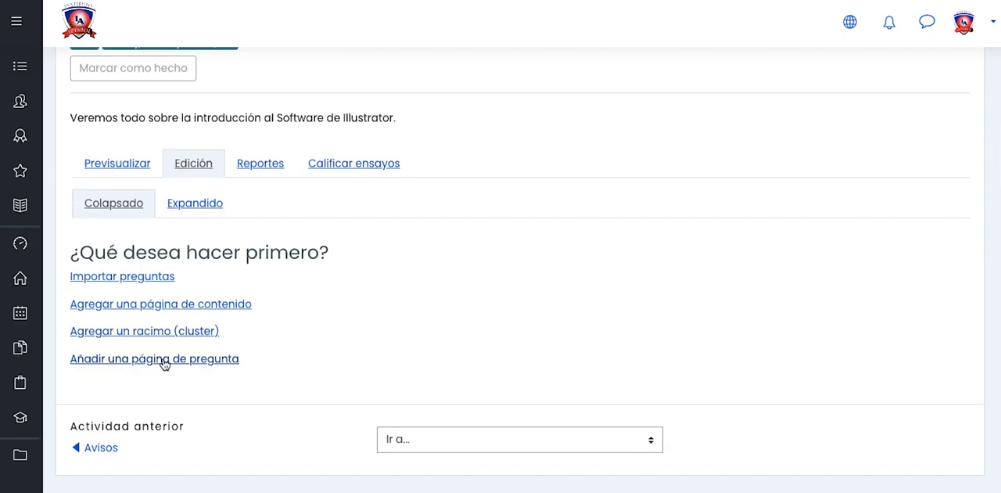
{"action": "left_click", "coordinate": [169, 304]}
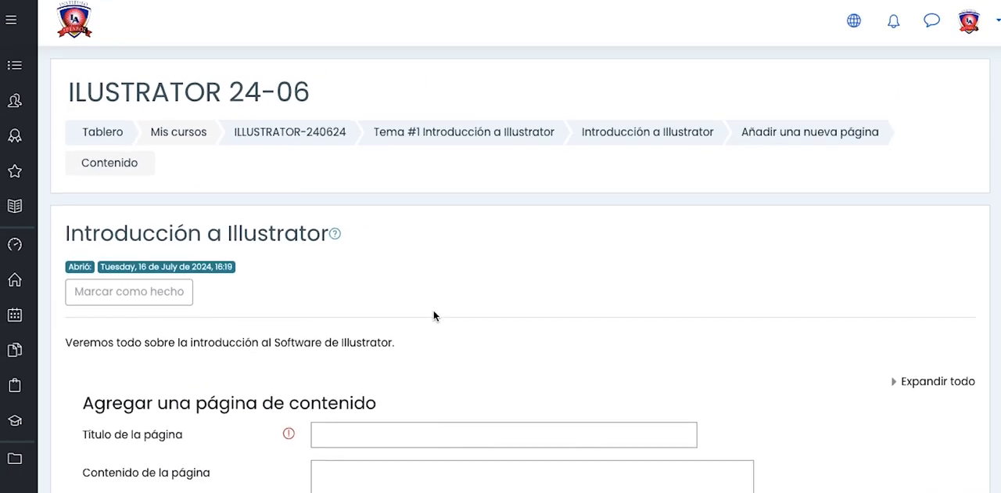
{"action": "scroll", "coordinate": [429, 303], "scroll_direction": "down", "scroll_amount": 3}
{"action": "left_click", "coordinate": [380, 237]}
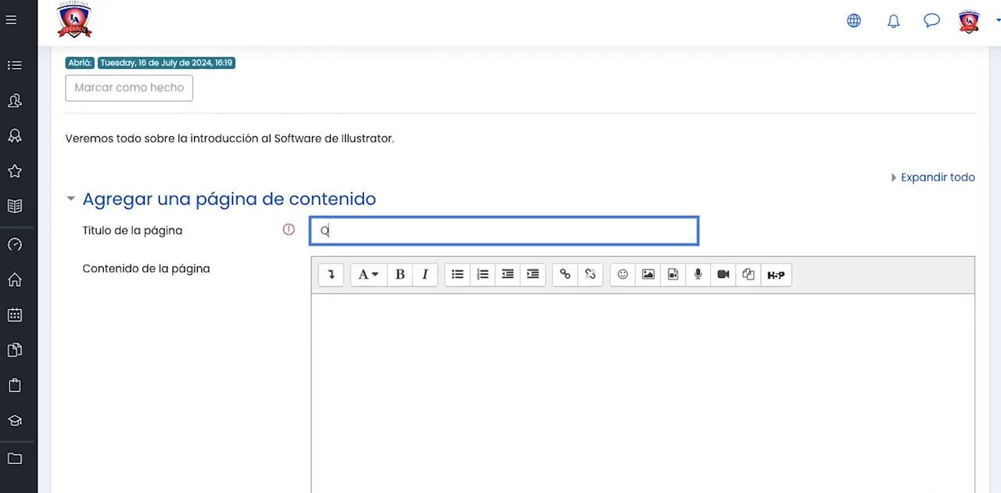
{"action": "type", "text": "Qué es Adobe Illustrator"}
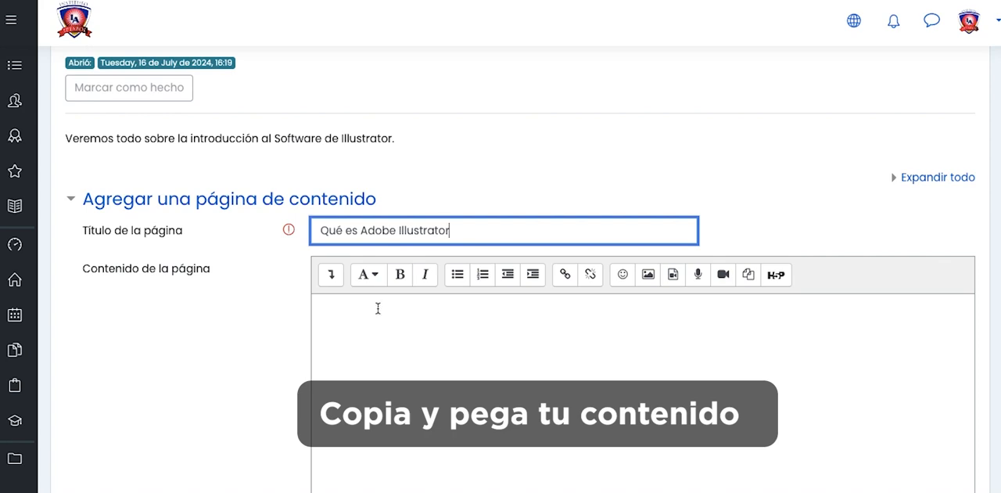
- Copy the Adobe Illustrator introduction and numbered feature list from the Google Docs document into the page content
{"action": "left_click", "coordinate": [376, 331]}
{"action": "left_click", "coordinate": [336, 1]}
{"action": "left_click", "coordinate": [295, 221]}
{"action": "left_click_drag", "start_coordinate": [269, 217], "coordinate": [540, 491]}
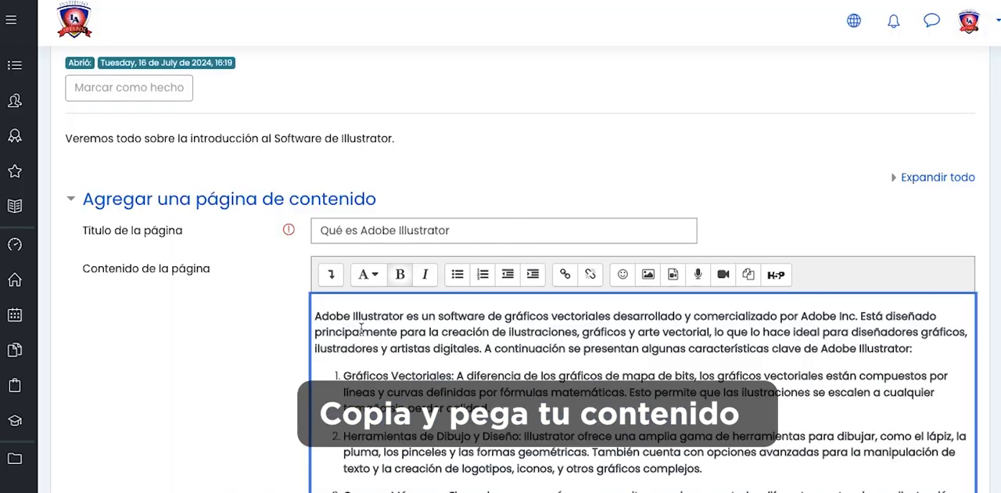
{"action": "scroll", "coordinate": [265, 416], "scroll_direction": "down", "scroll_amount": 6}
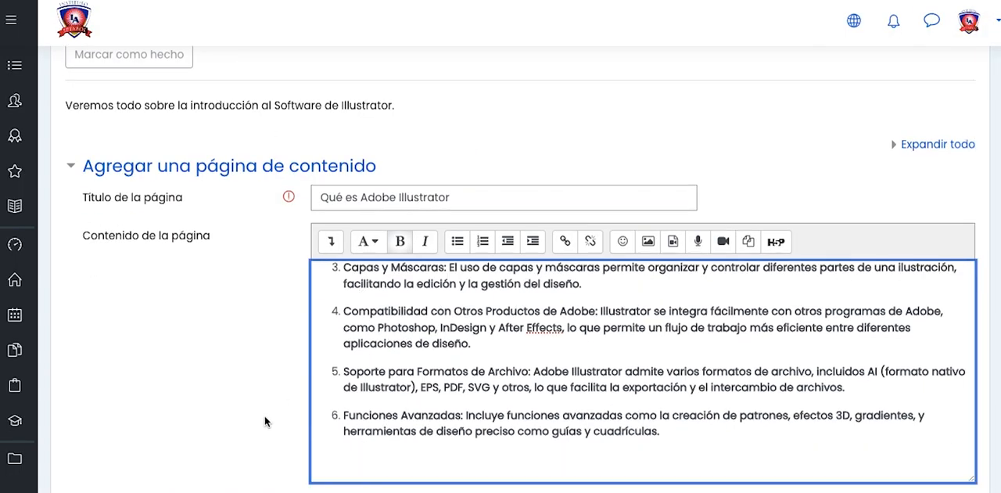
- Give Contenido 1 the description "Página Siguiente" with the jump Página siguiente, and save the content page
{"action": "scroll", "coordinate": [266, 414], "scroll_direction": "down", "scroll_amount": 3}
{"action": "left_click", "coordinate": [357, 271]}
{"action": "type", "text": "Página Siguiente"}
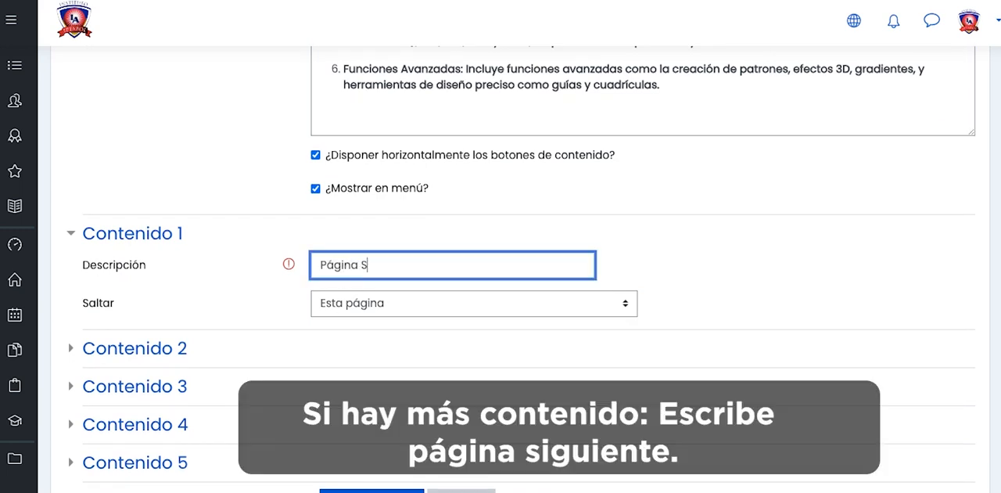
{"action": "left_click", "coordinate": [361, 306]}
{"action": "left_click", "coordinate": [348, 324]}
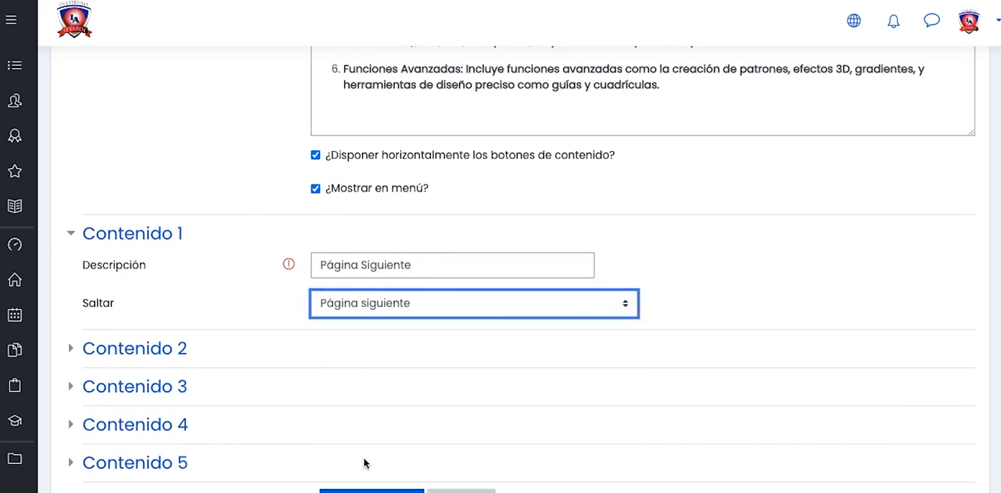
{"action": "scroll", "coordinate": [364, 446], "scroll_direction": "down", "scroll_amount": 2}
{"action": "left_click", "coordinate": [371, 440]}
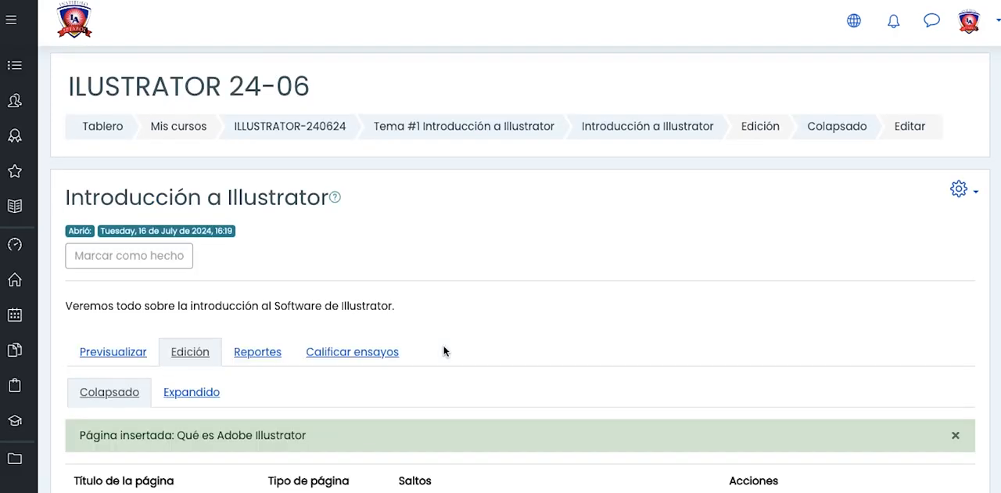
- Examine the full content of the inserted page and its page-adding options in the lesson's expanded view
{"action": "scroll", "coordinate": [443, 351], "scroll_direction": "down", "scroll_amount": 3}
{"action": "left_click", "coordinate": [210, 191]}
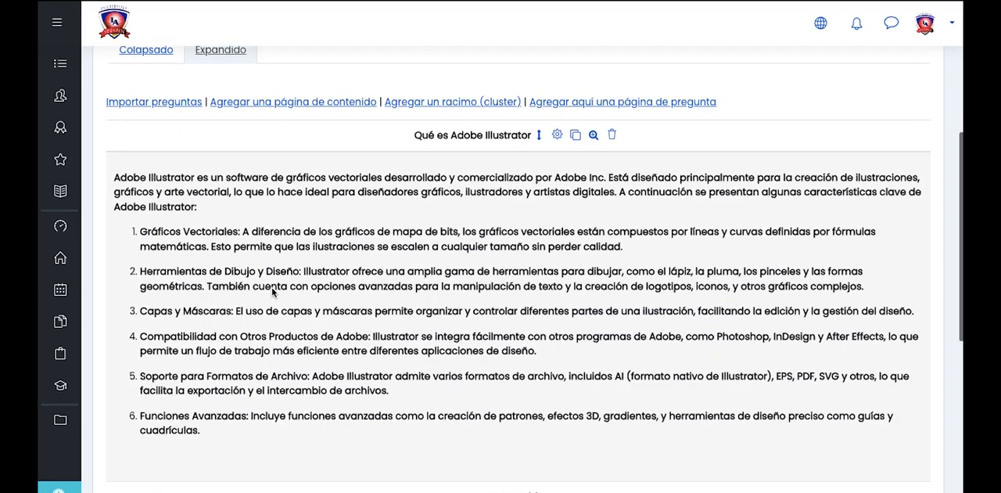
{"action": "scroll", "coordinate": [273, 290], "scroll_direction": "down", "scroll_amount": 3}
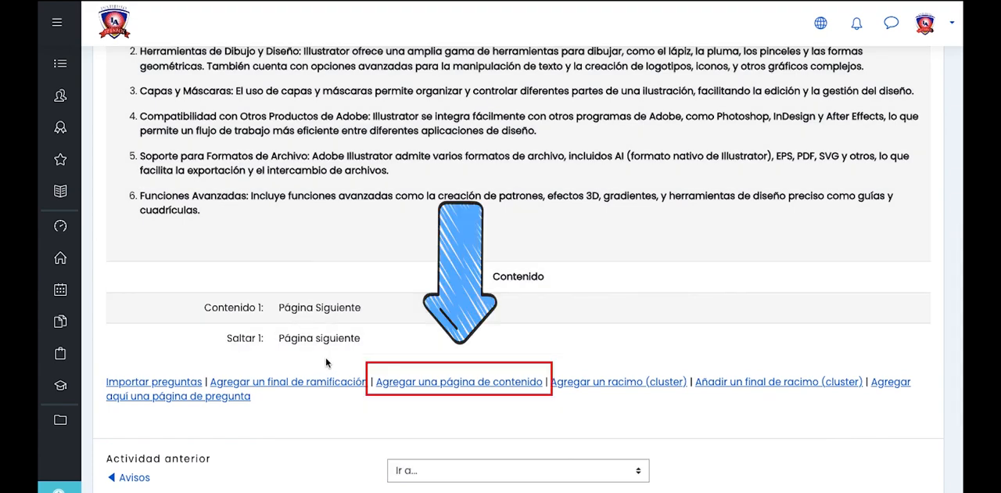
{"action": "scroll", "coordinate": [326, 362], "scroll_direction": "down", "scroll_amount": 2}
{"action": "scroll", "coordinate": [327, 362], "scroll_direction": "up", "scroll_amount": 9}
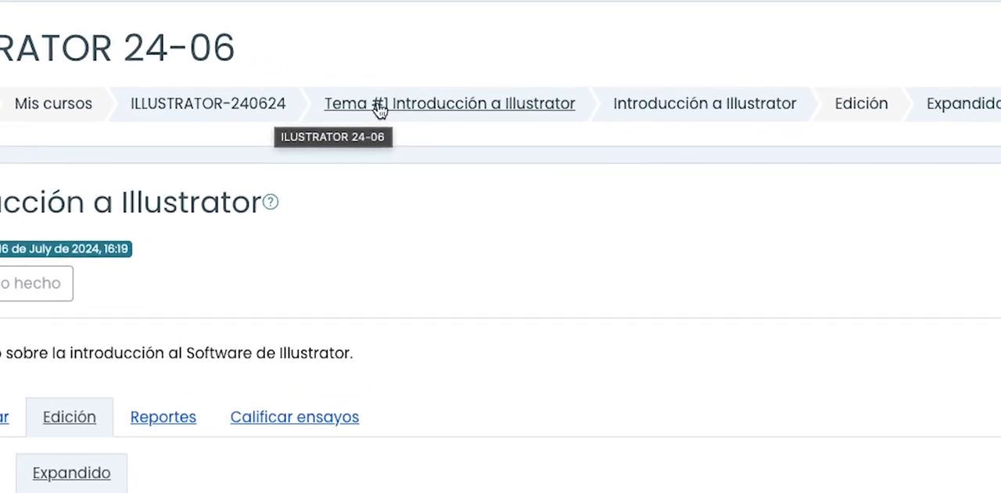
- Return to Tema #1 Introducción a Illustrator and add a Página resource to it
{"action": "left_click", "coordinate": [420, 125]}
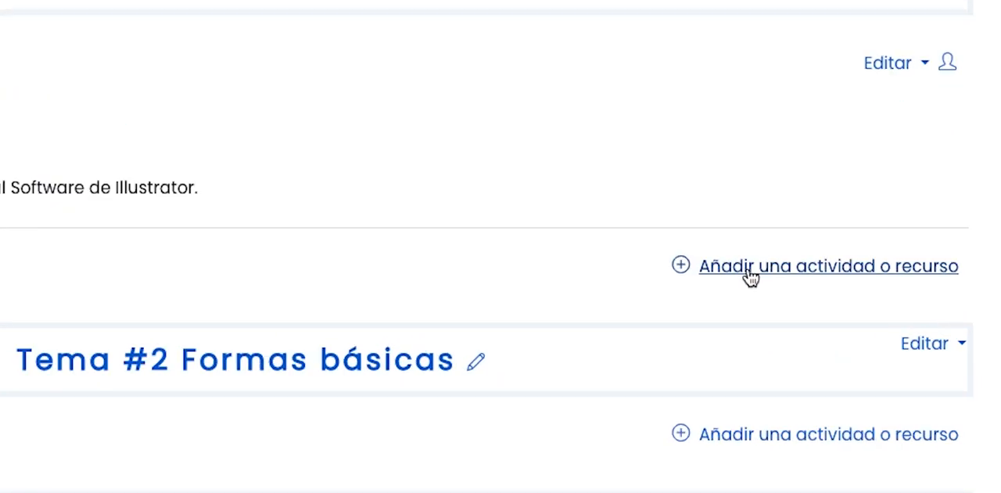
{"action": "left_click", "coordinate": [749, 273]}
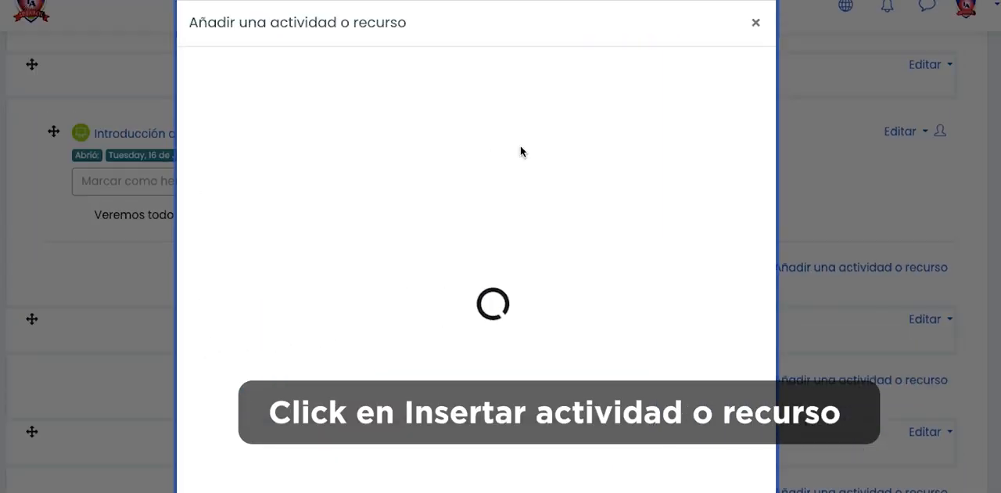
{"action": "left_click", "coordinate": [353, 126]}
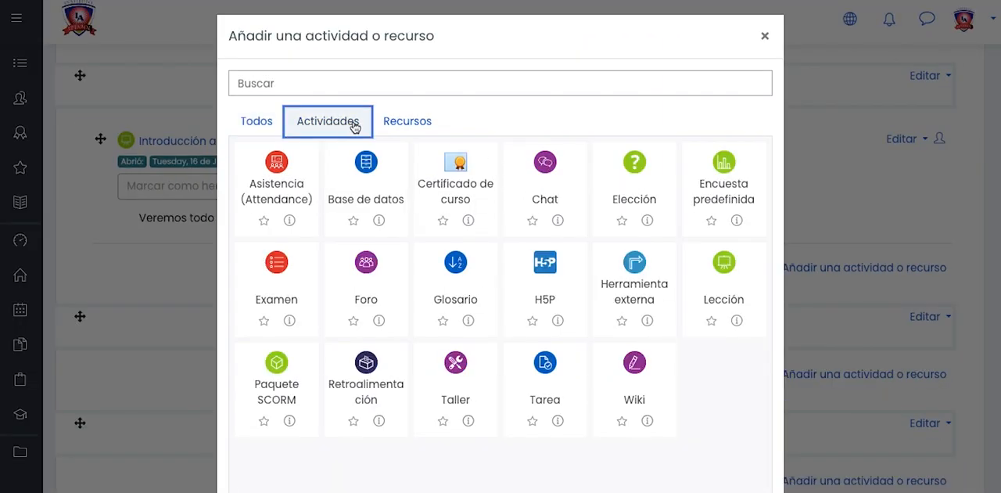
{"action": "left_click", "coordinate": [409, 126]}
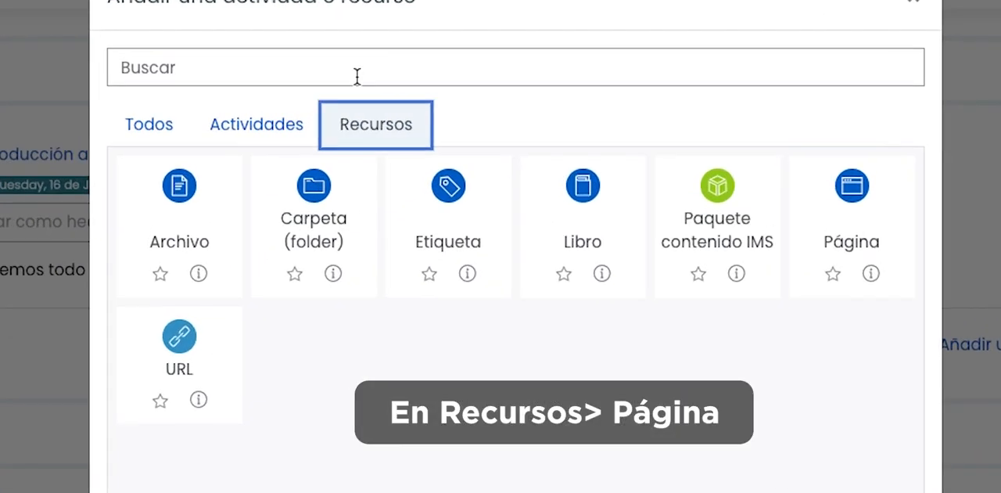
{"action": "left_click", "coordinate": [852, 192]}
- Name the new page "Introducción a Illustrator Clase grabada 16-07-24"
{"action": "left_click", "coordinate": [339, 312]}
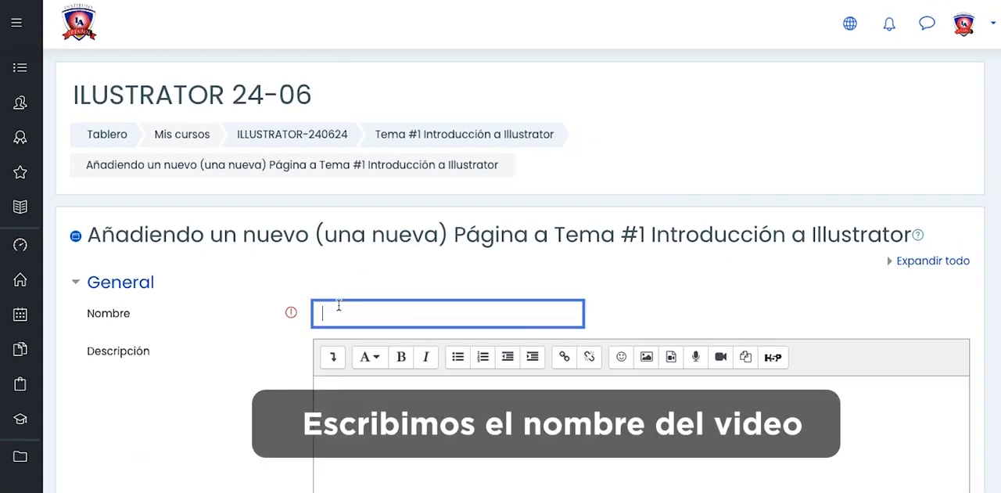
{"action": "scroll", "coordinate": [338, 305], "scroll_direction": "down", "scroll_amount": 1}
{"action": "type", "text": "Introducción a Illustrator Clase grabada 16/"}
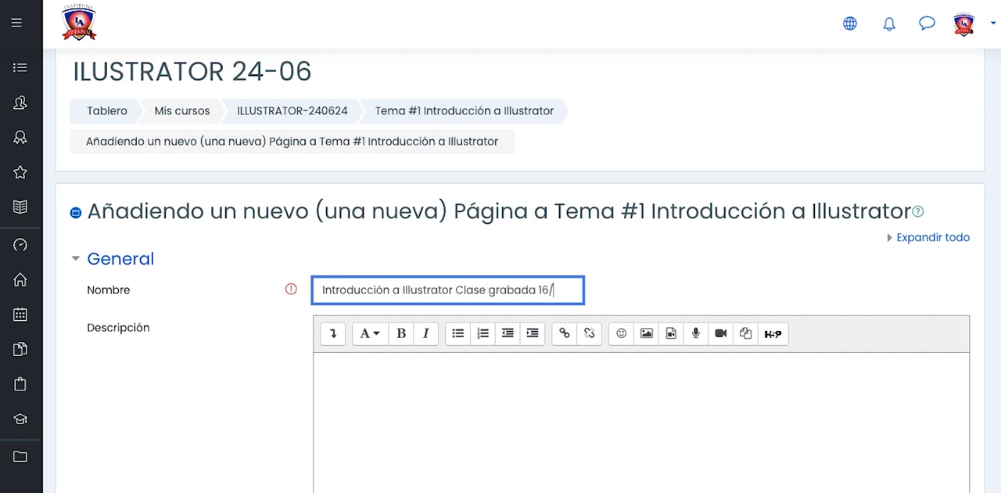
{"action": "type", "text": "-24"}
- Show the extra formatting tools of the page's description editor and switch the description to HTML source
{"action": "left_click", "coordinate": [323, 358]}
{"action": "scroll", "coordinate": [352, 364], "scroll_direction": "down", "scroll_amount": 2}
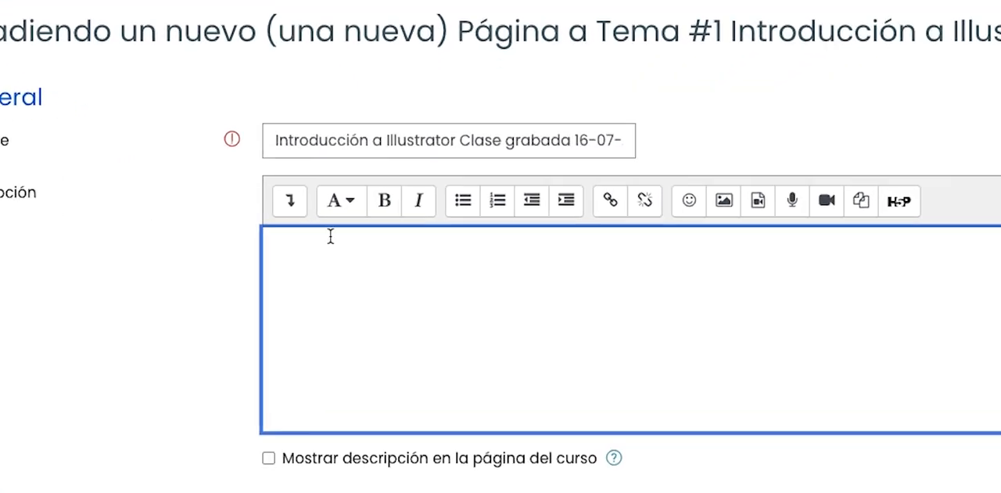
{"action": "left_click", "coordinate": [290, 200]}
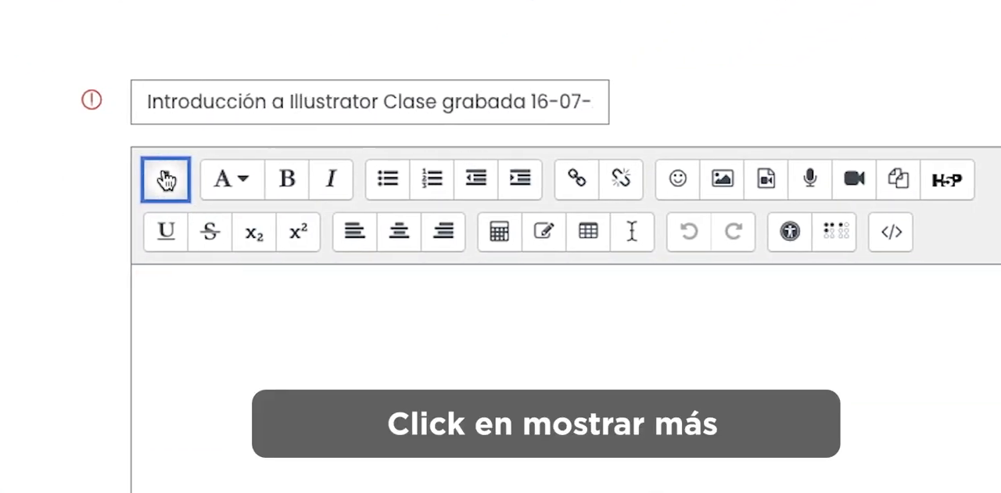
{"action": "left_click", "coordinate": [840, 234]}
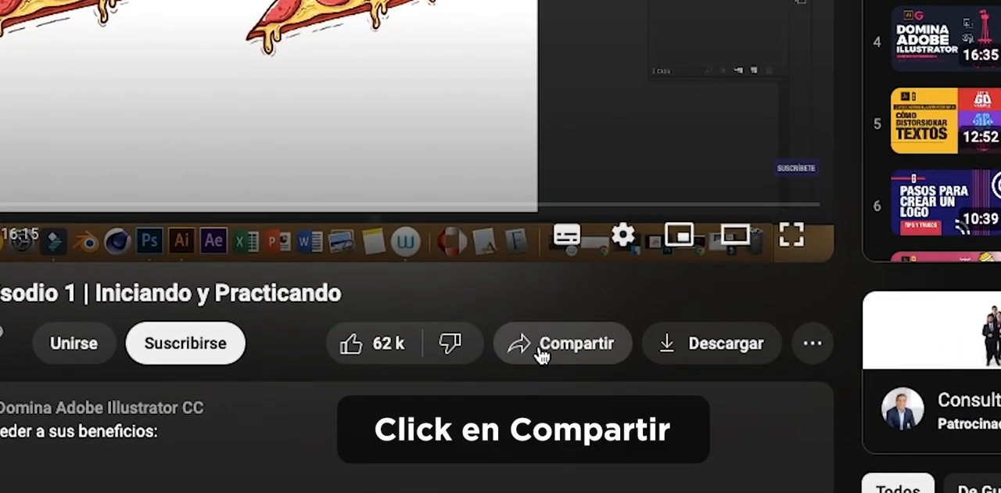
- Copy the iframe embed code of the Illustrator Episodio 1 video from YouTube's share options
{"action": "left_click", "coordinate": [526, 487]}
{"action": "left_click", "coordinate": [291, 140]}
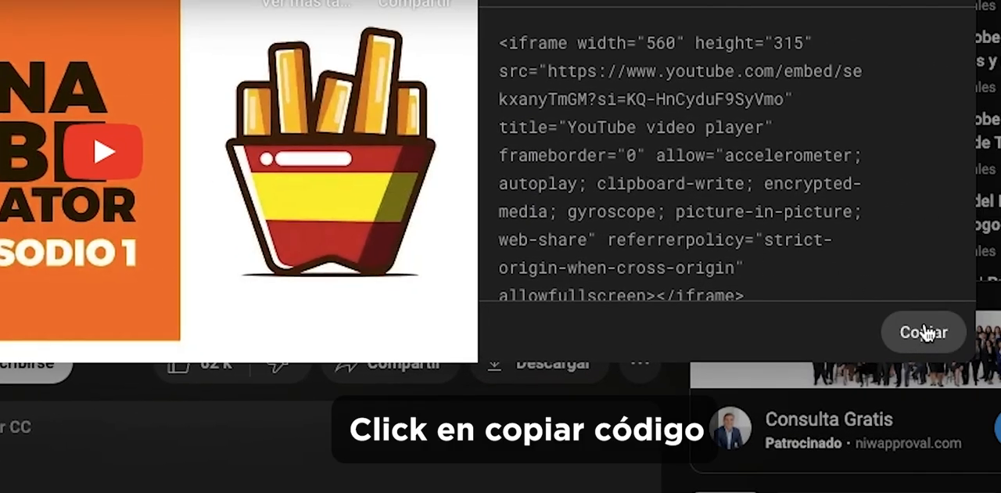
{"action": "left_click", "coordinate": [924, 332]}
{"action": "key", "text": "ctrl+c"}
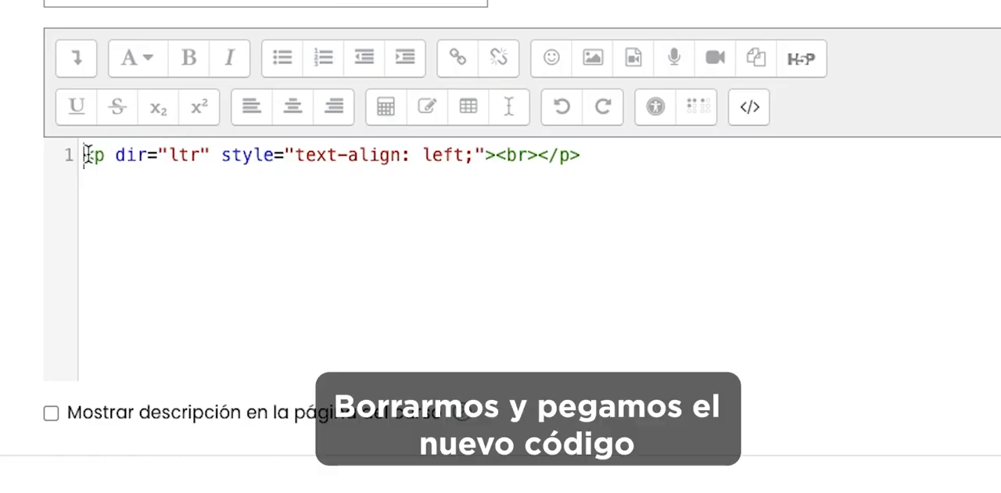
- Replace the description's HTML source with the copied iframe code and set its width to 853 and height to 480
{"action": "left_click_drag", "start_coordinate": [86, 155], "coordinate": [643, 184]}
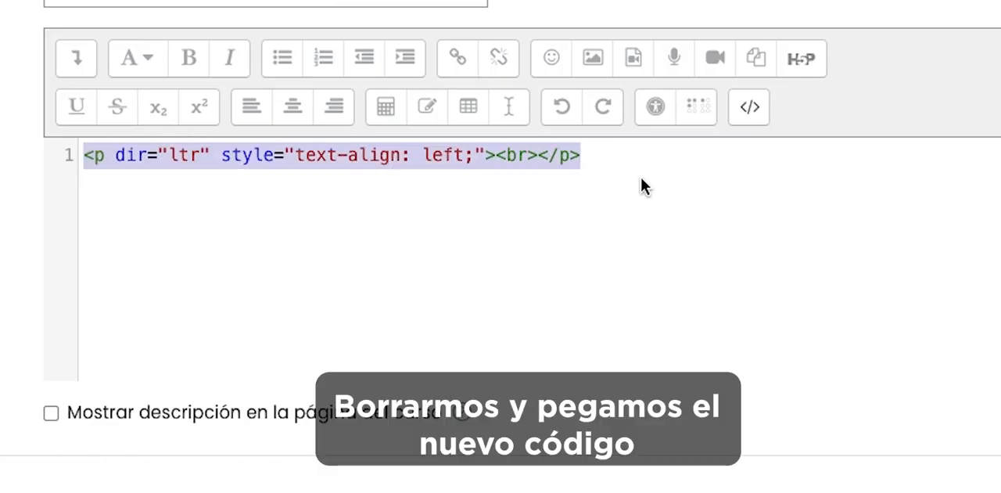
{"action": "key", "text": "ctrl+v"}
{"action": "double_click", "coordinate": [273, 153]}
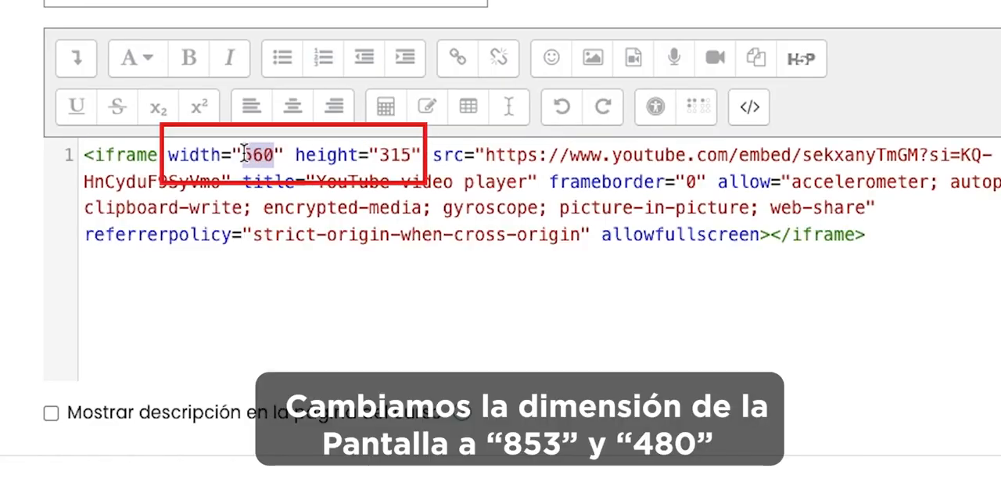
{"action": "type", "text": "853"}
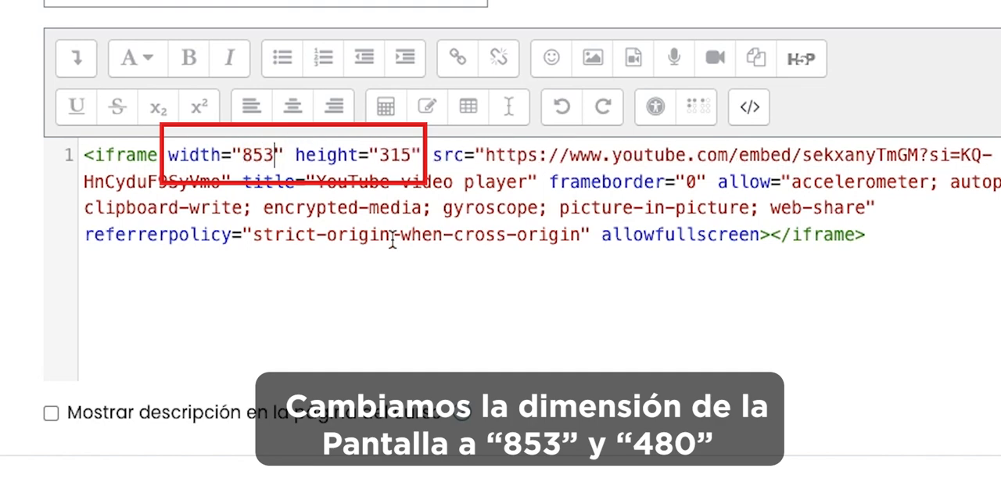
{"action": "left_click_drag", "start_coordinate": [380, 154], "coordinate": [408, 154]}
{"action": "type", "text": "480"}
- Show the description on the course page and copy its iframe code into the HTML source of the page content
{"action": "scroll", "coordinate": [312, 313], "scroll_direction": "down", "scroll_amount": 5}
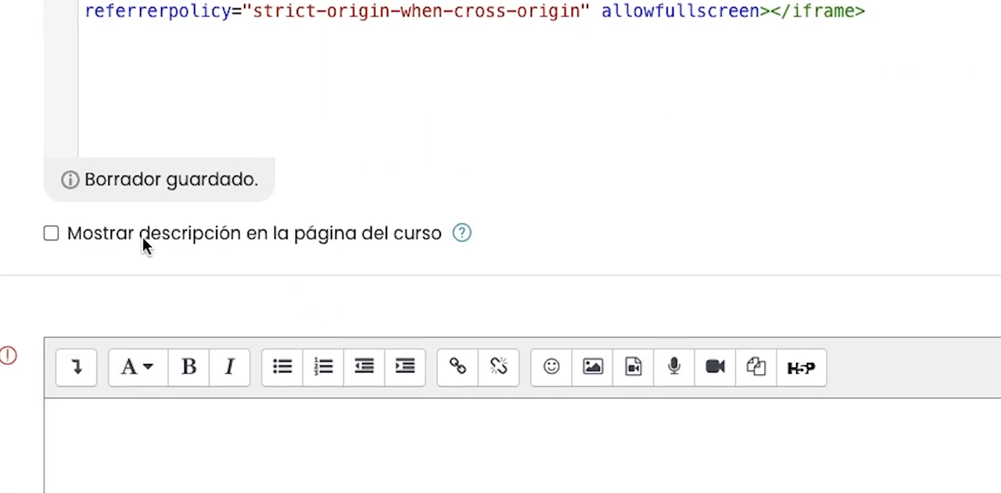
{"action": "left_click", "coordinate": [66, 234]}
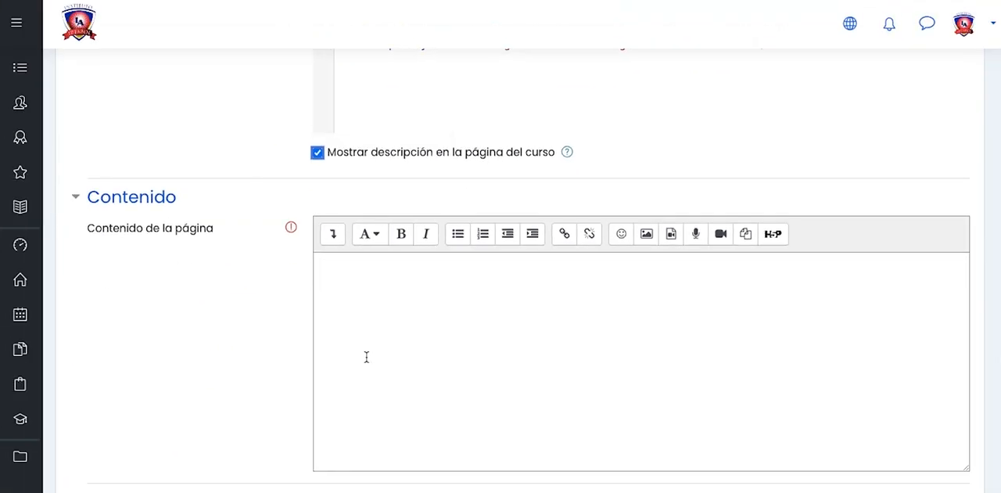
{"action": "scroll", "coordinate": [387, 275], "scroll_direction": "up", "scroll_amount": 3}
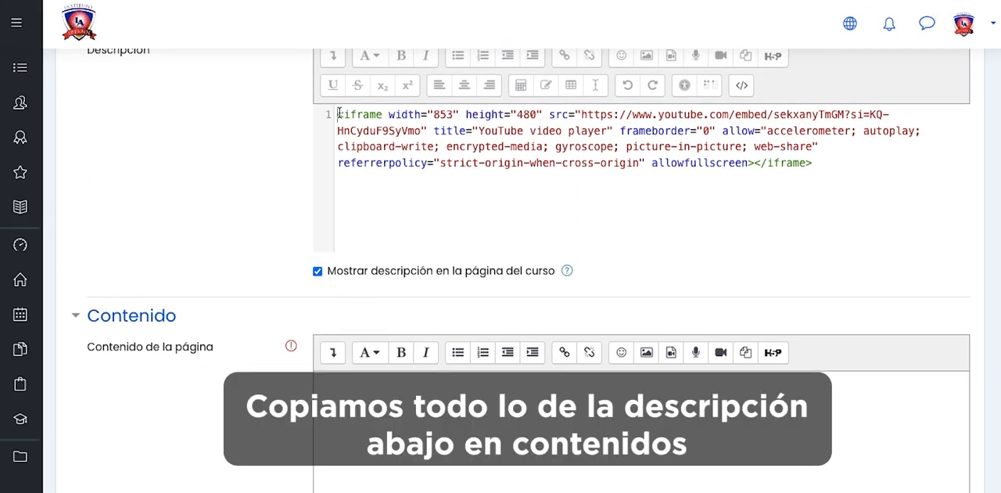
{"action": "left_click_drag", "start_coordinate": [338, 115], "coordinate": [808, 180]}
{"action": "scroll", "coordinate": [518, 196], "scroll_direction": "down", "scroll_amount": 2}
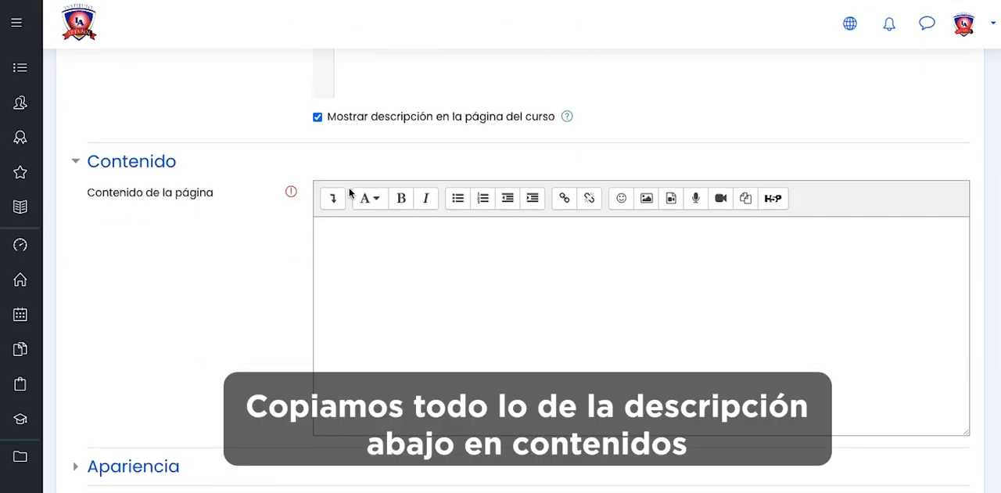
{"action": "left_click", "coordinate": [334, 199]}
{"action": "left_click", "coordinate": [742, 228]}
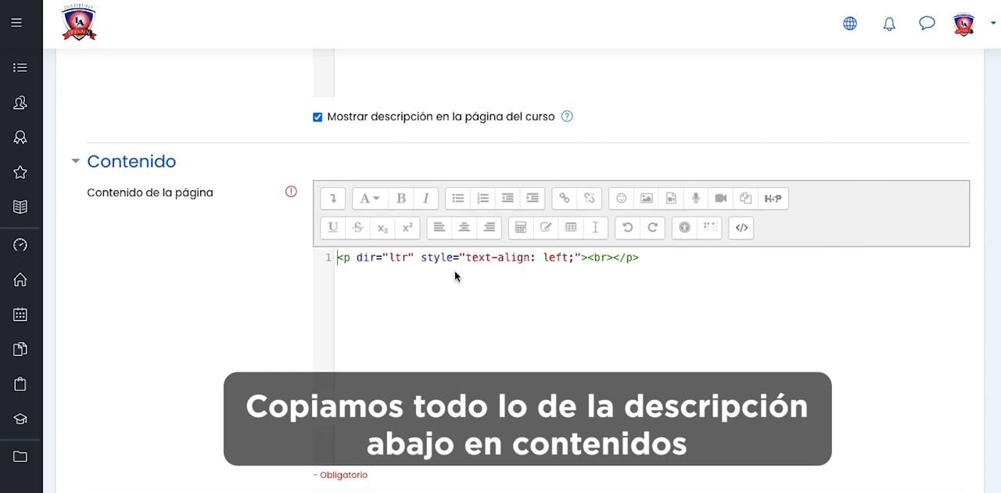
{"action": "left_click_drag", "start_coordinate": [338, 258], "coordinate": [662, 275]}
{"action": "key", "text": "ctrl+v"}
- Enable "Mostrar la descripción de la página" in the appearance settings, then save and display the page
{"action": "scroll", "coordinate": [500, 341], "scroll_direction": "down", "scroll_amount": 3}
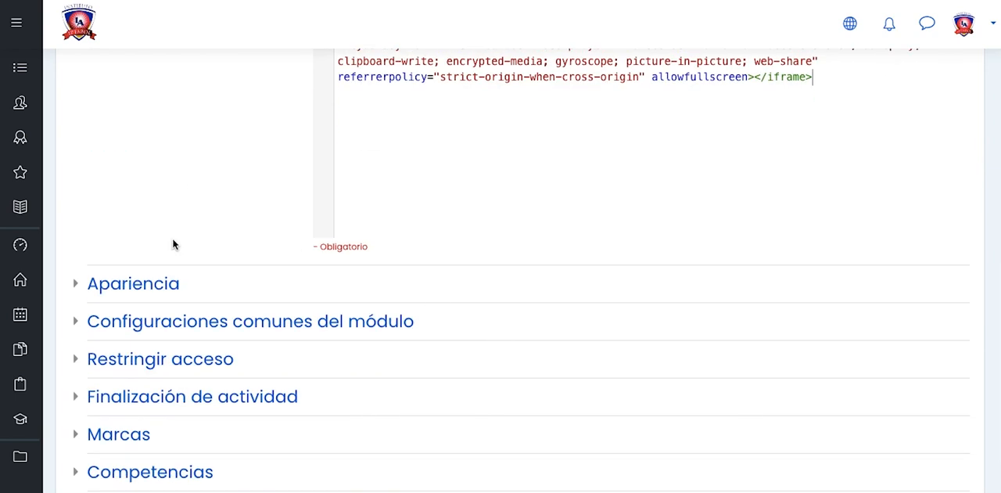
{"action": "left_click", "coordinate": [73, 288]}
{"action": "scroll", "coordinate": [215, 265], "scroll_direction": "down", "scroll_amount": 3}
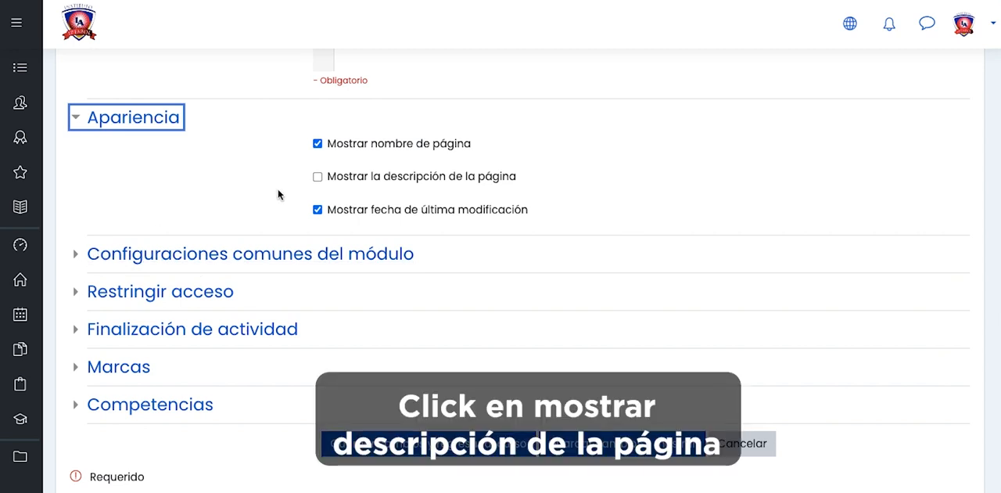
{"action": "left_click", "coordinate": [317, 177]}
{"action": "left_click", "coordinate": [75, 253]}
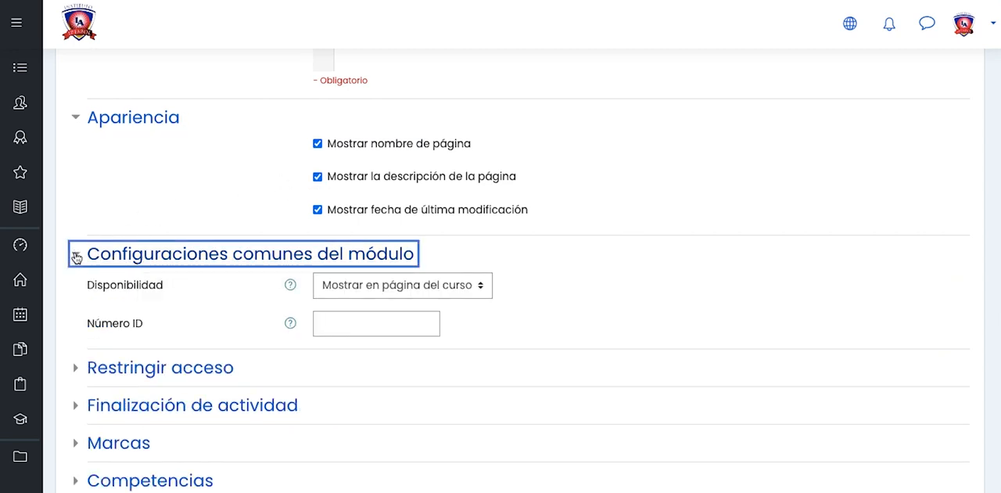
{"action": "scroll", "coordinate": [227, 271], "scroll_direction": "down", "scroll_amount": 1}
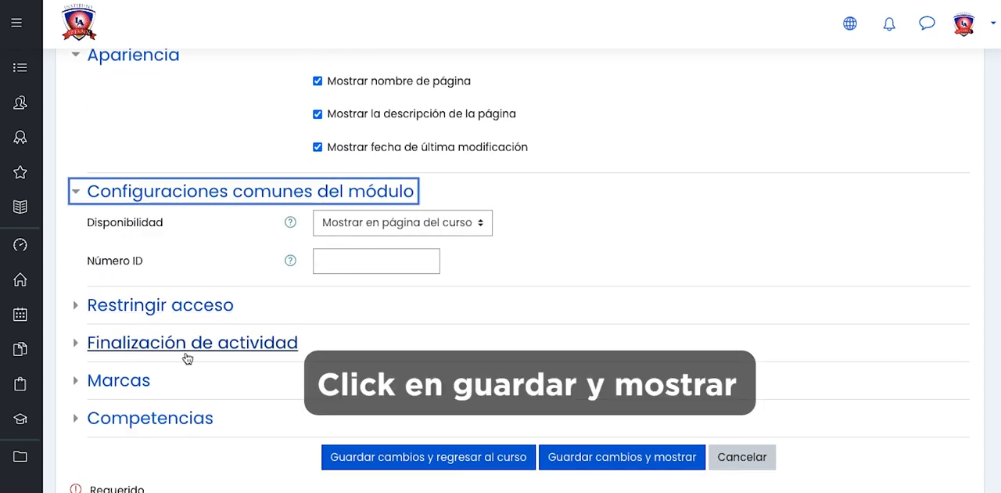
{"action": "left_click", "coordinate": [612, 461]}
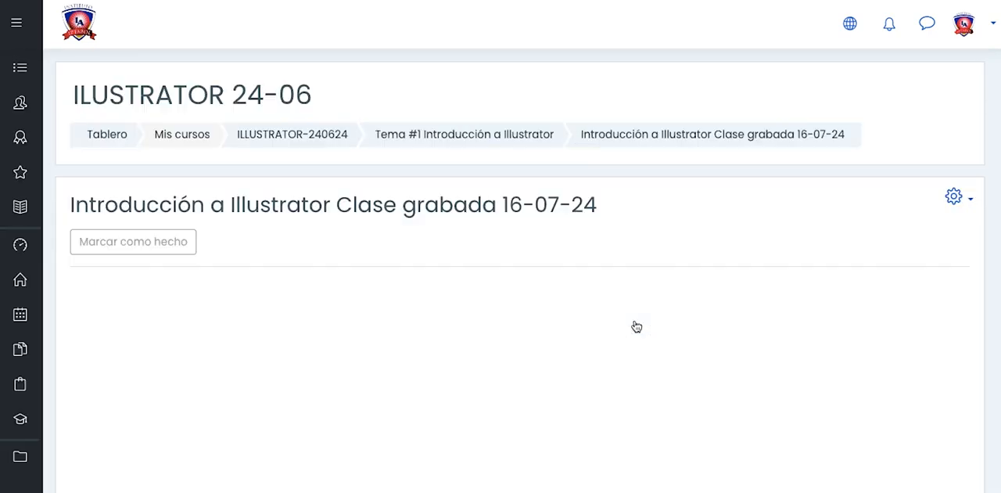
- Check the embedded video on the saved page and in the Tema #1 Introducción a Illustrator section
{"action": "scroll", "coordinate": [633, 325], "scroll_direction": "down", "scroll_amount": 5}
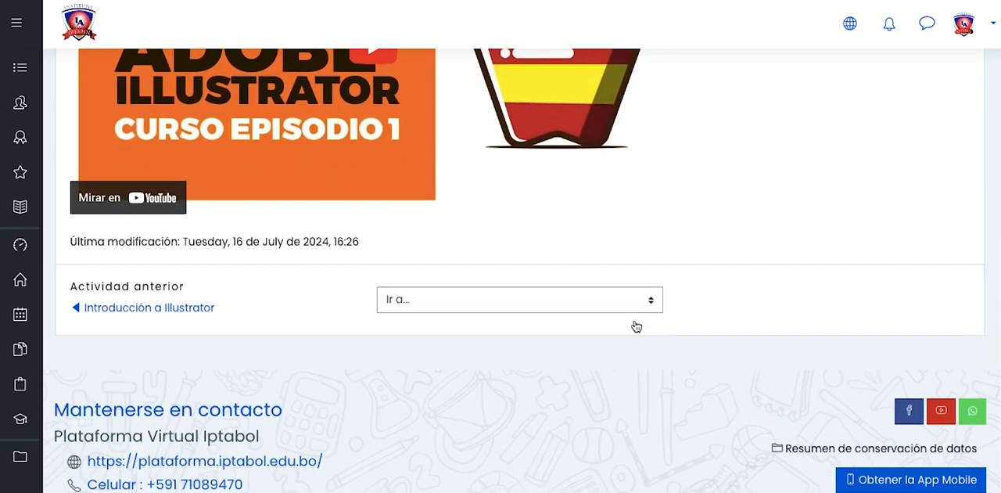
{"action": "scroll", "coordinate": [634, 325], "scroll_direction": "up", "scroll_amount": 5}
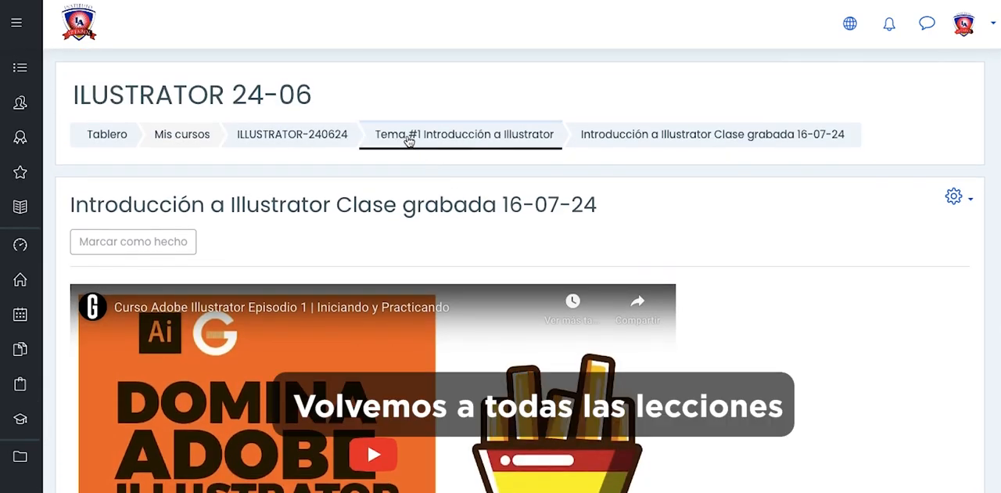
{"action": "left_click", "coordinate": [408, 137]}
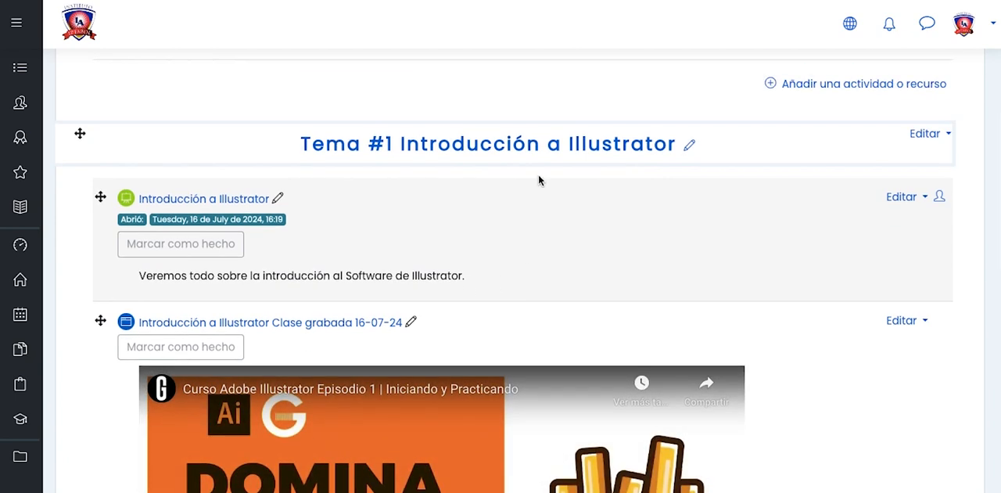
{"action": "scroll", "coordinate": [407, 234], "scroll_direction": "down", "scroll_amount": 1}
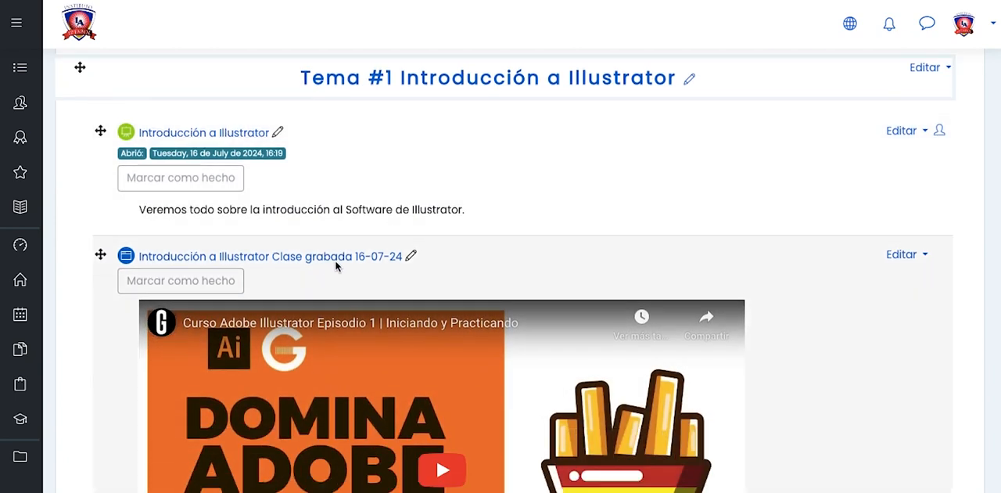
{"action": "scroll", "coordinate": [452, 284], "scroll_direction": "down", "scroll_amount": 4}
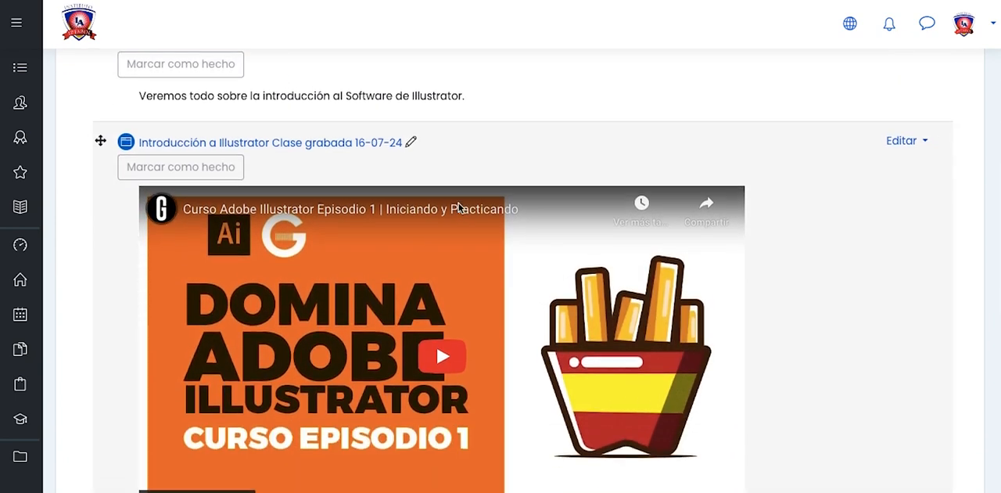
{"action": "scroll", "coordinate": [459, 207], "scroll_direction": "down", "scroll_amount": 2}
{"action": "scroll", "coordinate": [459, 207], "scroll_direction": "up", "scroll_amount": 5}
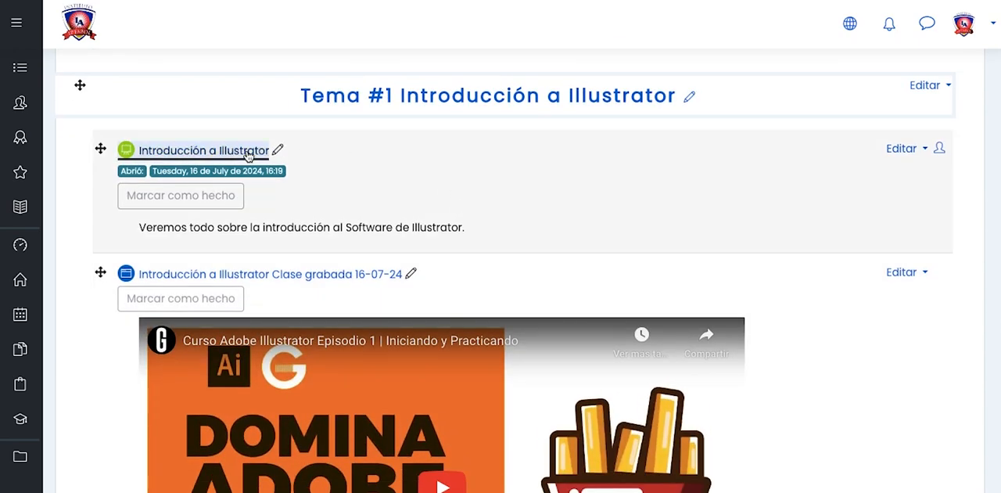
- Review the content of the "Introducción a Illustrator" lesson and return to Tema #1
{"action": "left_click", "coordinate": [252, 153]}
{"action": "scroll", "coordinate": [398, 190], "scroll_direction": "down", "scroll_amount": 5}
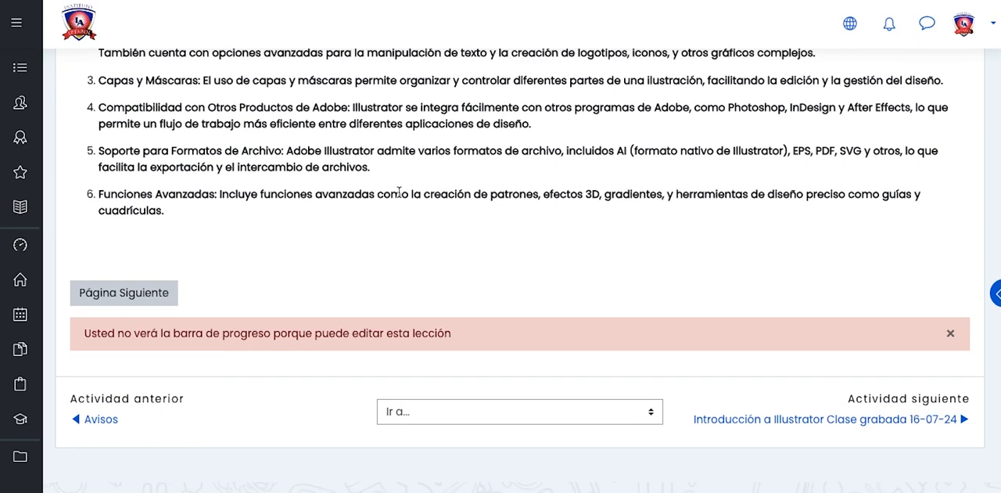
{"action": "scroll", "coordinate": [399, 193], "scroll_direction": "up", "scroll_amount": 7}
{"action": "left_click", "coordinate": [420, 139]}
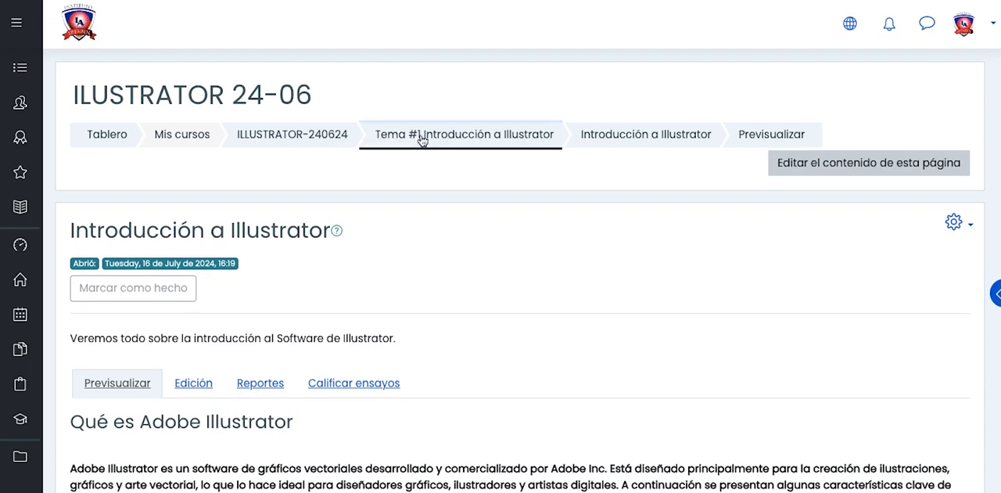
- Add a Página resource to Tema #2 Formas básicas and name it "Formas básicas clase grabado 18-07-24"
{"action": "scroll", "coordinate": [412, 296], "scroll_direction": "down", "scroll_amount": 2}
{"action": "scroll", "coordinate": [413, 298], "scroll_direction": "down", "scroll_amount": 5}
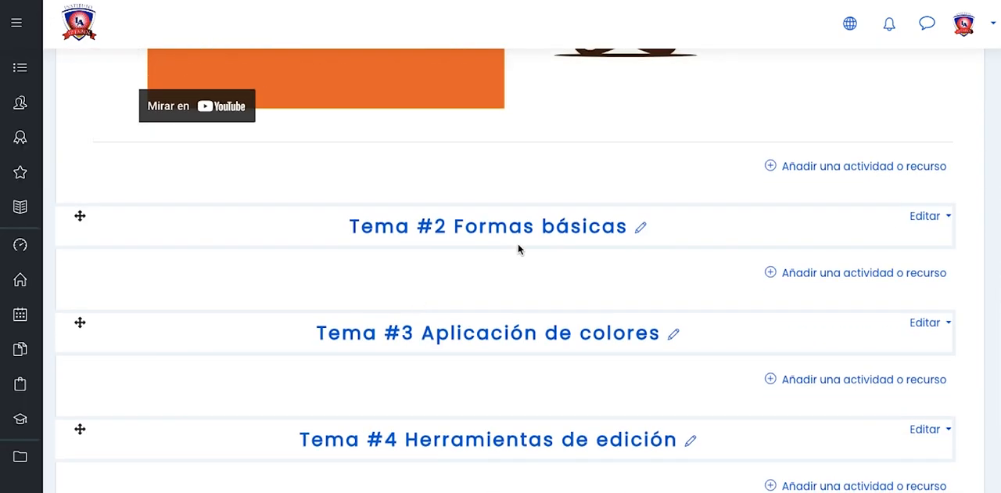
{"action": "left_click", "coordinate": [825, 275]}
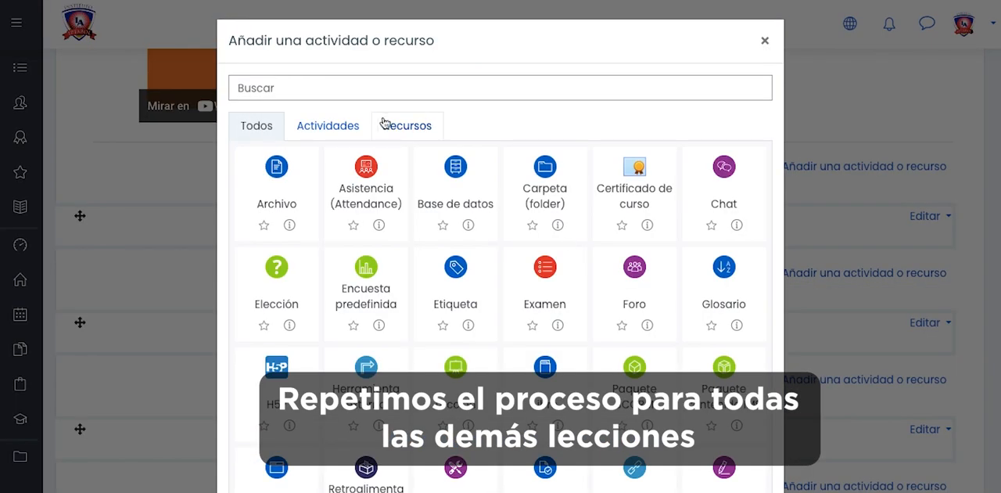
{"action": "left_click", "coordinate": [391, 125]}
{"action": "left_click", "coordinate": [728, 167]}
{"action": "left_click", "coordinate": [340, 280]}
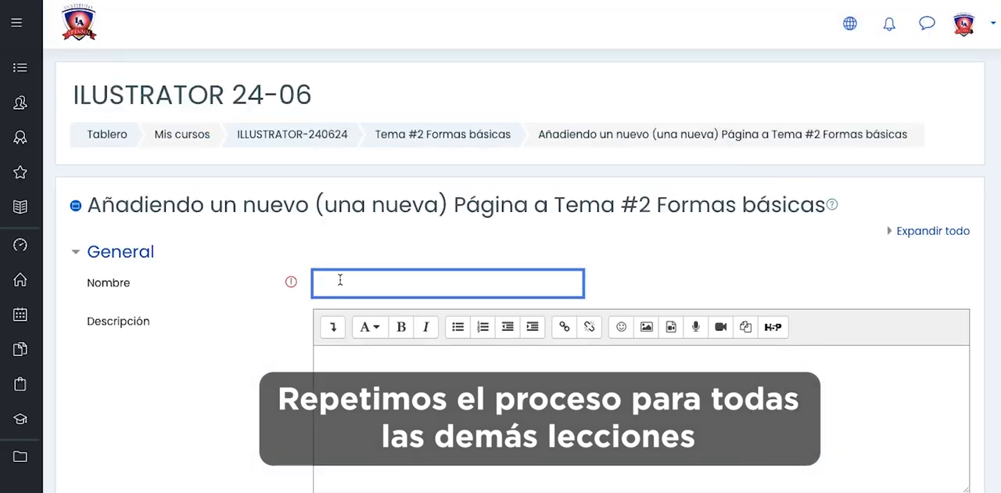
{"action": "type", "text": "Formas básicas clase grabado 18"}
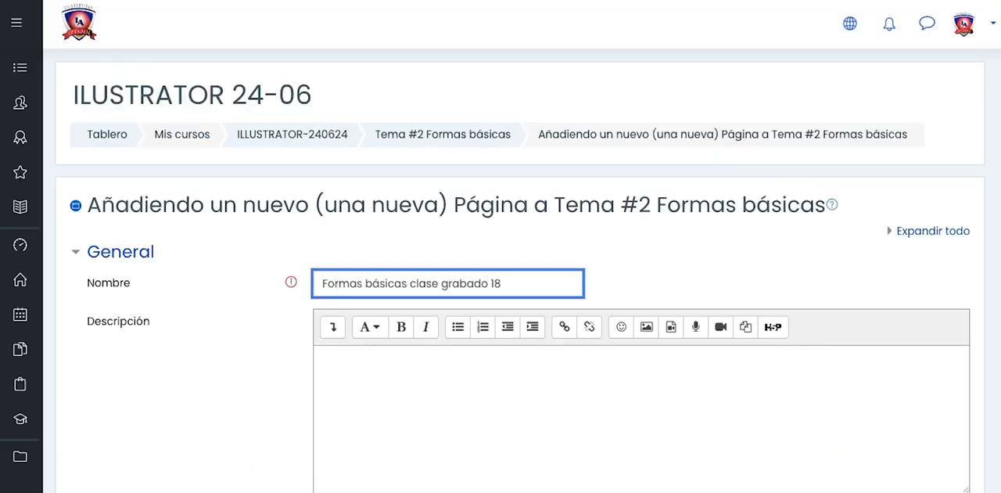
- Show the extra formatting tools of the Tema #2 page's description editor and switch the description to HTML source
{"action": "left_click", "coordinate": [357, 366]}
{"action": "scroll", "coordinate": [356, 366], "scroll_direction": "down", "scroll_amount": 1}
{"action": "left_click", "coordinate": [333, 246]}
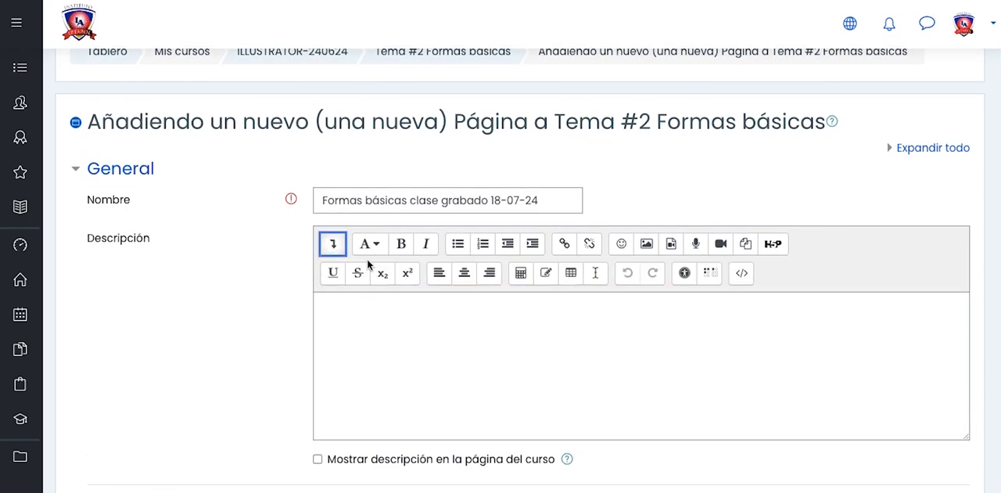
{"action": "left_click", "coordinate": [742, 275]}
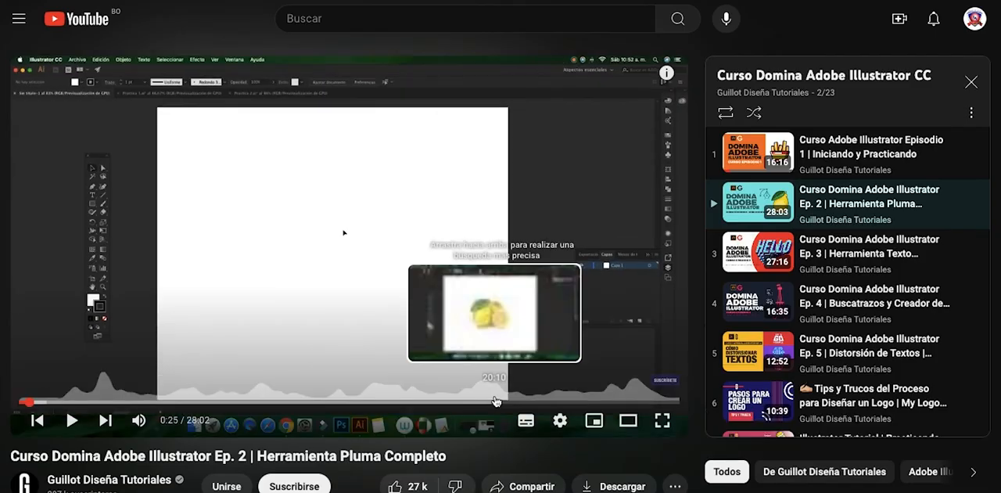
- Switch to YouTube and copy the iframe embed code of the Illustrator Ep. 2 Herramienta Pluma video from its share options
{"action": "scroll", "coordinate": [524, 336], "scroll_direction": "down", "scroll_amount": 2}
{"action": "left_click", "coordinate": [524, 338]}
{"action": "left_click", "coordinate": [359, 268]}
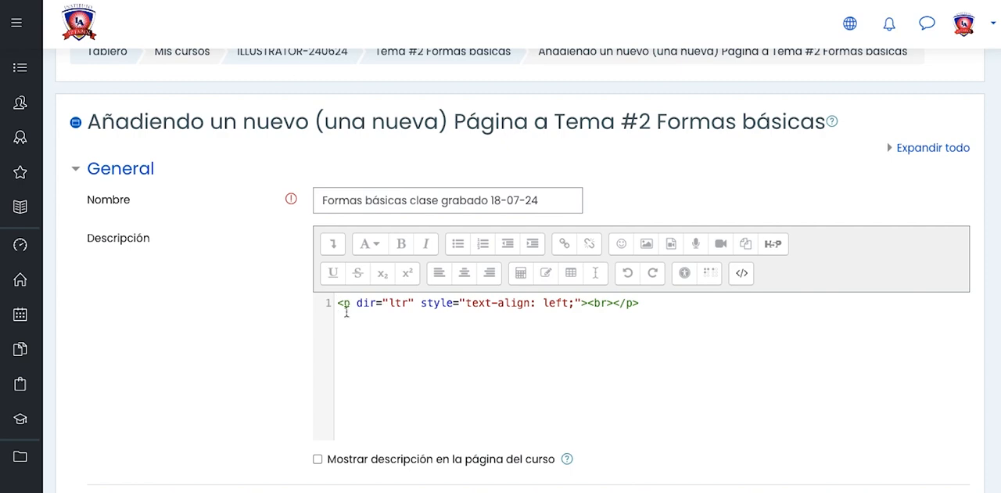
{"action": "key", "text": "ctrl+a"}
- Paste the embed code into the description source with width 853 and height 480, and show the description on the course page
{"action": "type", "text": "<iframe width=\"560\" height=\"315\" src=\"https://www.youtube.com/embed/NtLW7djA15s?si=ZG_UPhuaZSnoVe8F\" title=\"YouTube video player\" frameborder=\"0\" allow=\"accelerometer; autoplay; clipboard-write; encrypted-media; gyroscope; picture-in-picture; web-share\" referrerpolicy=\"strict-origin-when-cross-origin\" allowfullscreen></iframe>"}
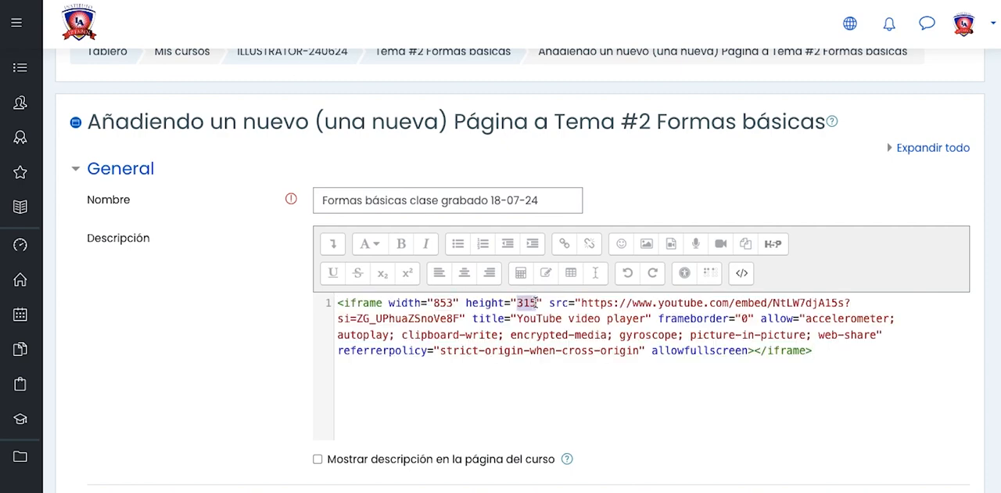
{"action": "type", "text": "480"}
{"action": "scroll", "coordinate": [524, 293], "scroll_direction": "down", "scroll_amount": 3}
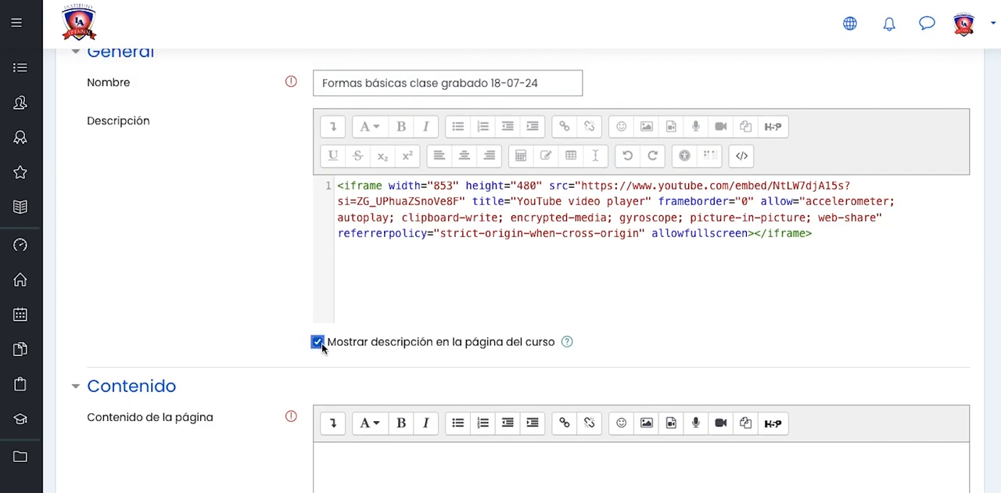
- Copy the description's iframe code into the HTML source of the Tema #2 page's content
{"action": "left_click_drag", "start_coordinate": [337, 184], "coordinate": [813, 258]}
{"action": "scroll", "coordinate": [813, 258], "scroll_direction": "down", "scroll_amount": 5}
{"action": "left_click", "coordinate": [333, 186]}
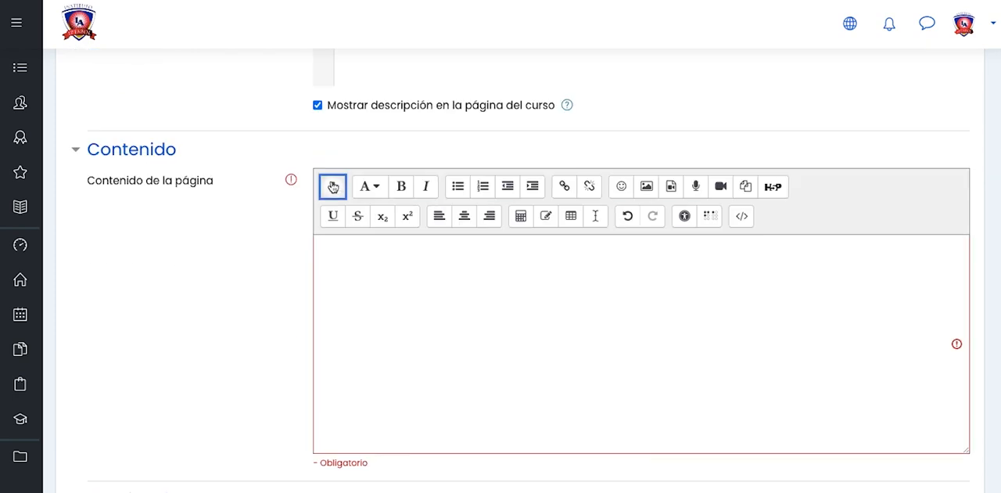
{"action": "left_click", "coordinate": [743, 216]}
{"action": "key", "text": "ctrl+a"}
{"action": "type", "text": "<iframe width=\"853\" height=\"480\" src=\"https://www.youtube.com/embed/NtWJ4jA1Sc?si=ZL_jPhua25oVeBf\" title=\"YouTube video player\" frameborder=\"0\" allow=\"accelerometer; autoplay; clipboard-write; encrypted-media; gyroscope; picture-in-picture; web-share\" referrerpolicy=\"strict-origin-when-cross-origin\" allowfullscreen></iframe>"}
- Enable showing the page description in the Tema #2 page's appearance settings, then save and display the page
{"action": "scroll", "coordinate": [527, 338], "scroll_direction": "down", "scroll_amount": 5}
{"action": "left_click", "coordinate": [94, 208]}
{"action": "scroll", "coordinate": [300, 258], "scroll_direction": "down", "scroll_amount": 5}
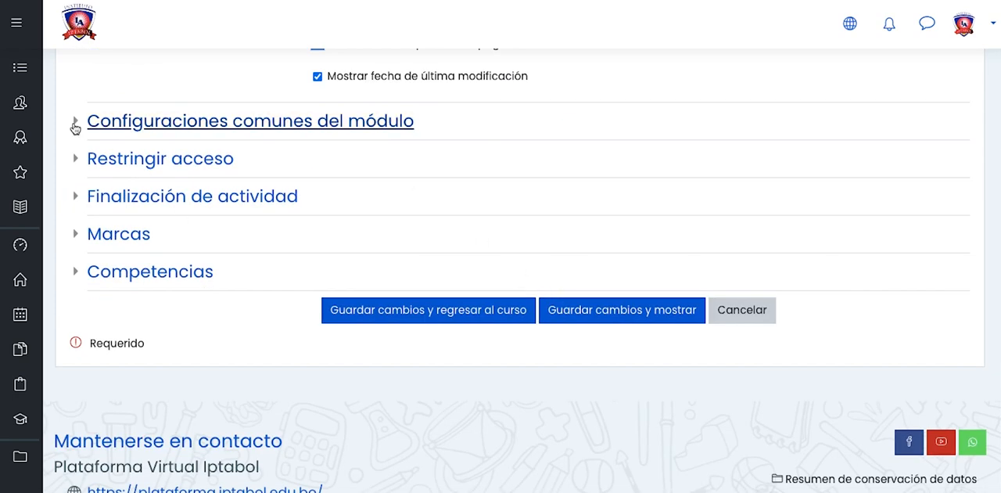
{"action": "left_click", "coordinate": [570, 310]}
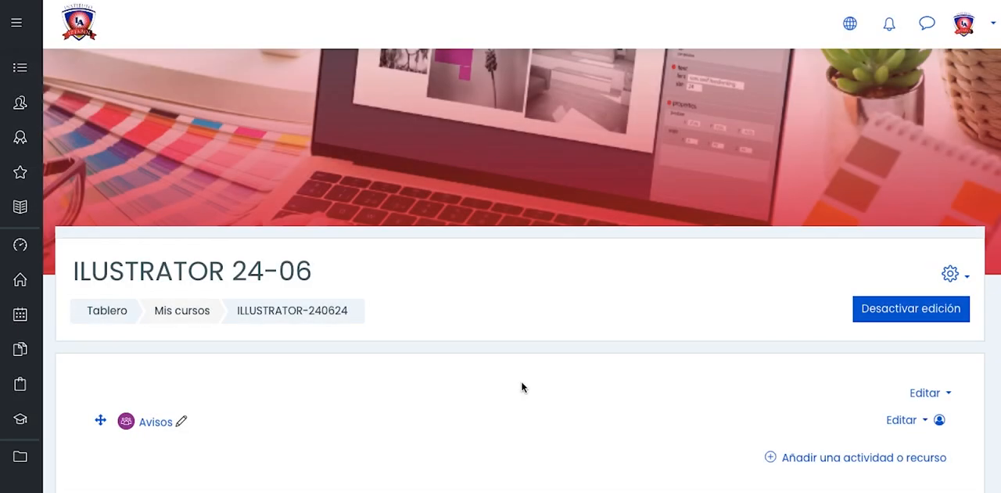
- Return to the ILLUSTRATOR-240624 course and review the pages and embedded videos of its topics
{"action": "scroll", "coordinate": [521, 384], "scroll_direction": "down", "scroll_amount": 2}
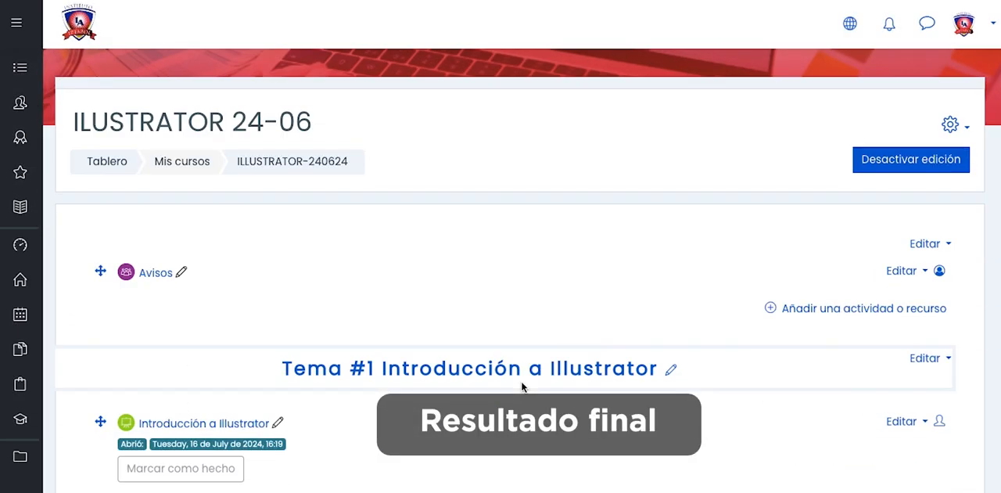
{"action": "scroll", "coordinate": [521, 384], "scroll_direction": "down", "scroll_amount": 2}
{"action": "scroll", "coordinate": [520, 284], "scroll_direction": "down", "scroll_amount": 2}
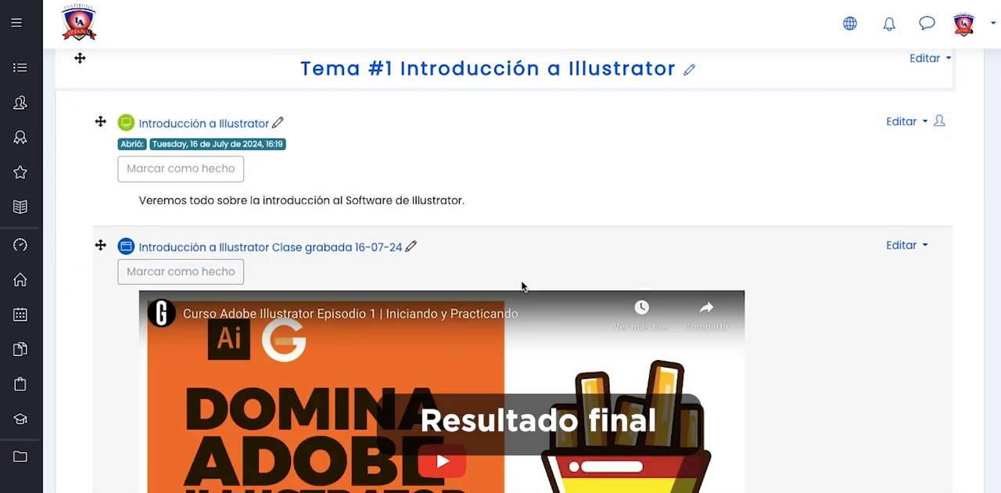
{"action": "scroll", "coordinate": [522, 286], "scroll_direction": "down", "scroll_amount": 2}
{"action": "scroll", "coordinate": [413, 318], "scroll_direction": "down", "scroll_amount": 7}
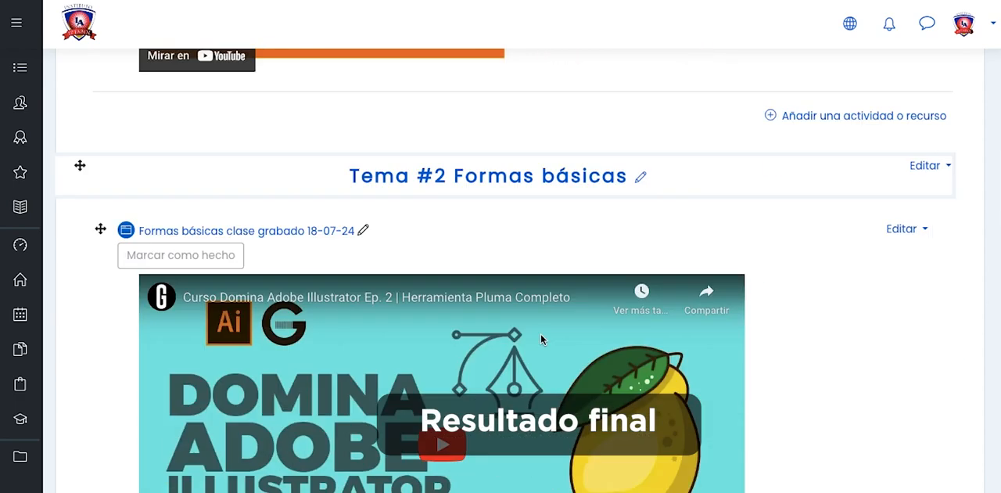
{"action": "scroll", "coordinate": [468, 335], "scroll_direction": "down", "scroll_amount": 9}
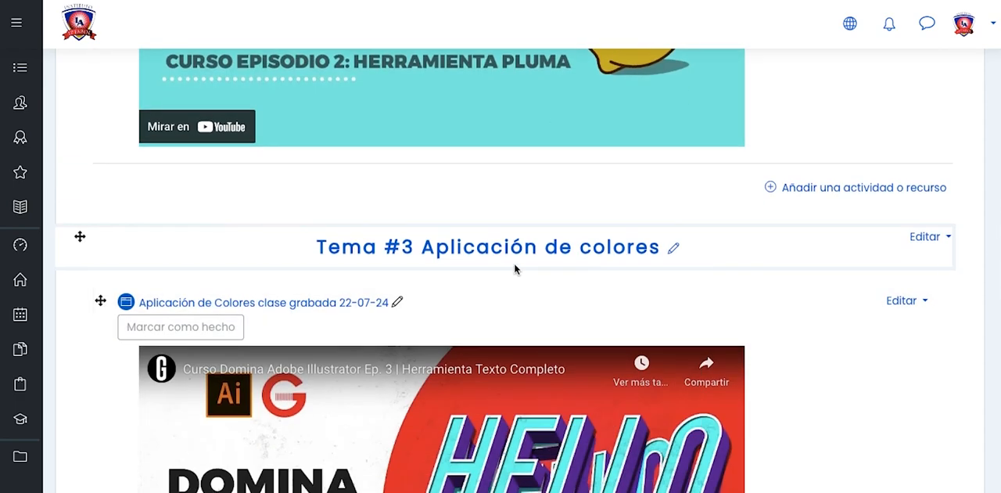
{"action": "scroll", "coordinate": [569, 333], "scroll_direction": "down", "scroll_amount": 10}
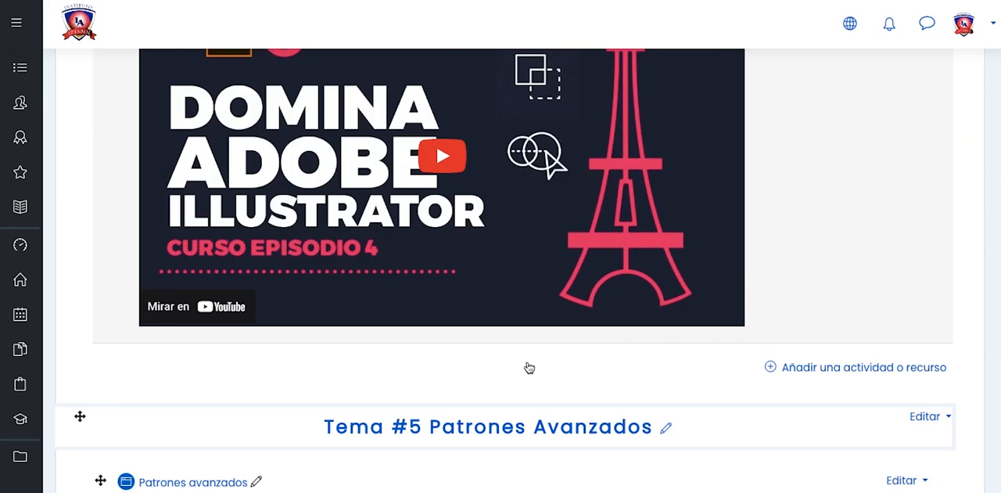